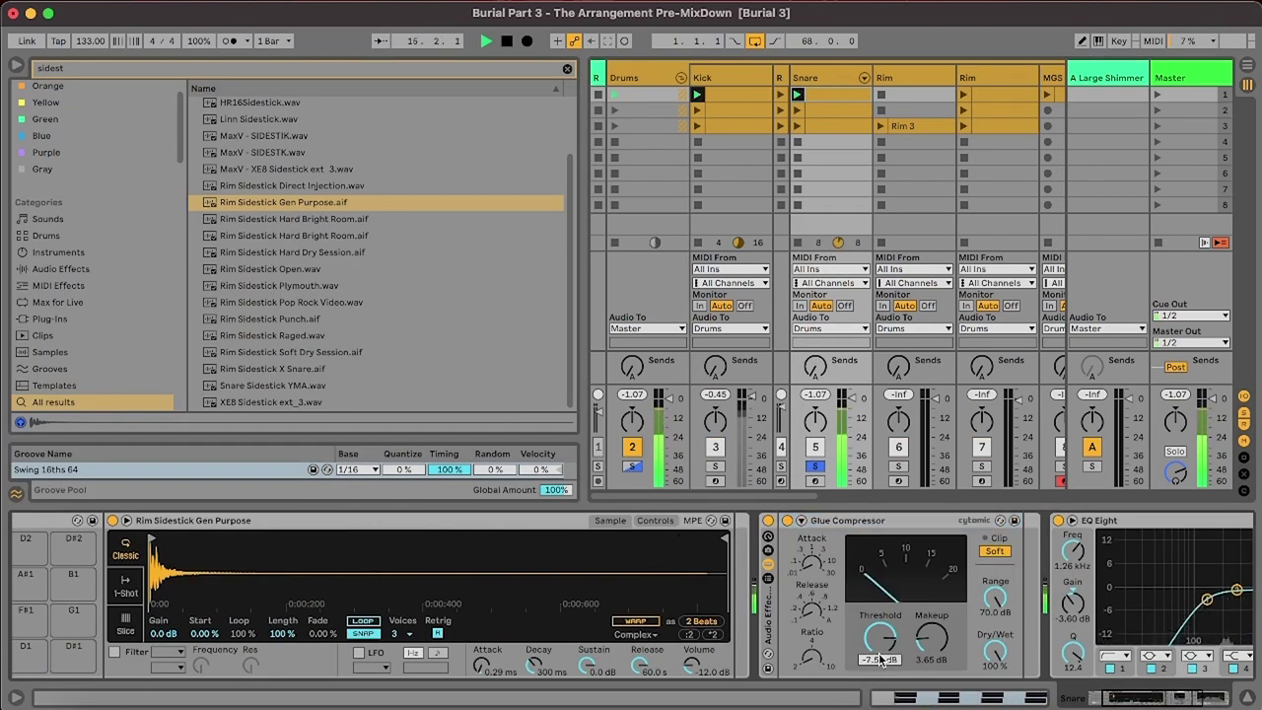
- Unsolo the Snare track, start playback and launch the Snare track's first clip
click(817, 468)
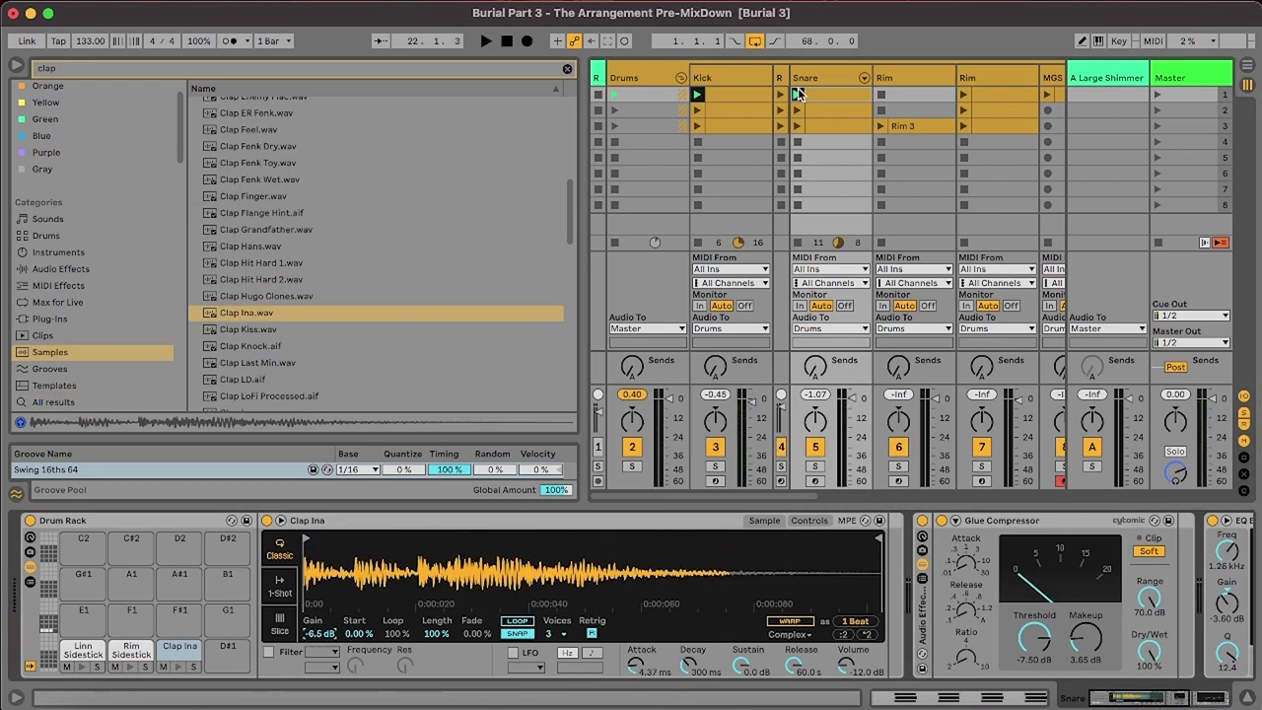
key(space)
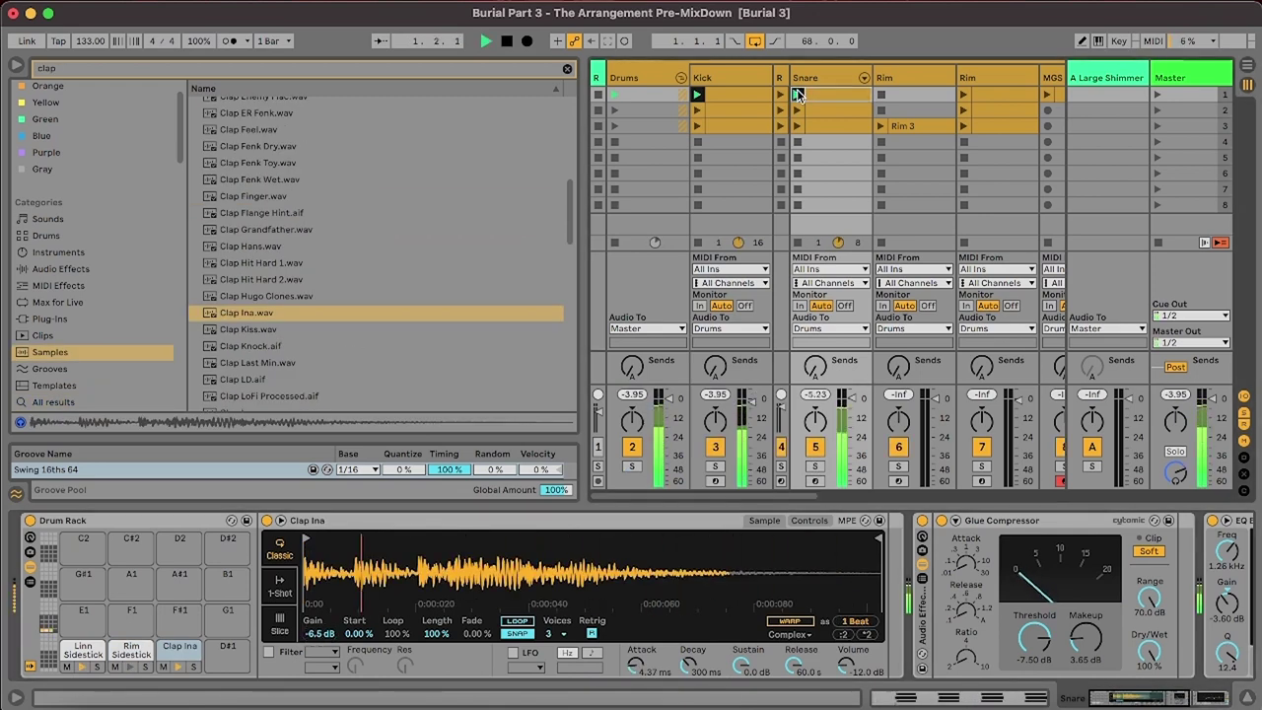
click(796, 94)
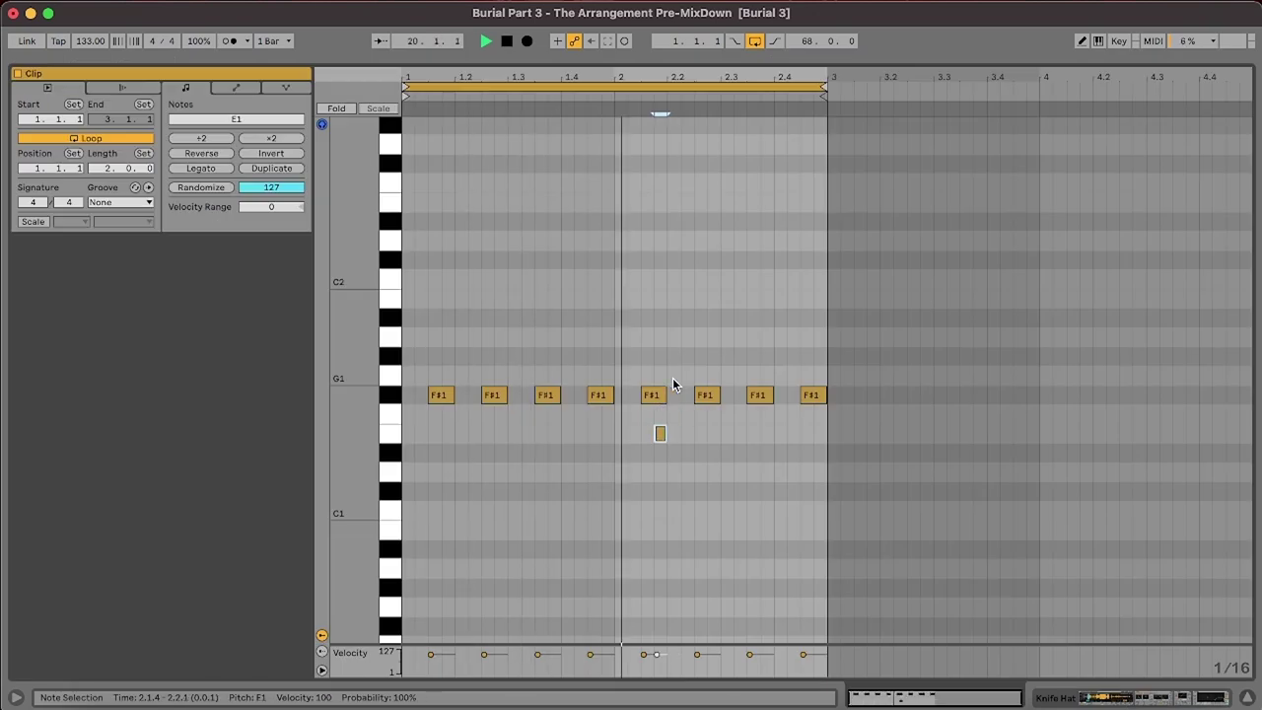
- Move the selected note in the Knife Hat clip down one semitone and hide the browser
key(Down)
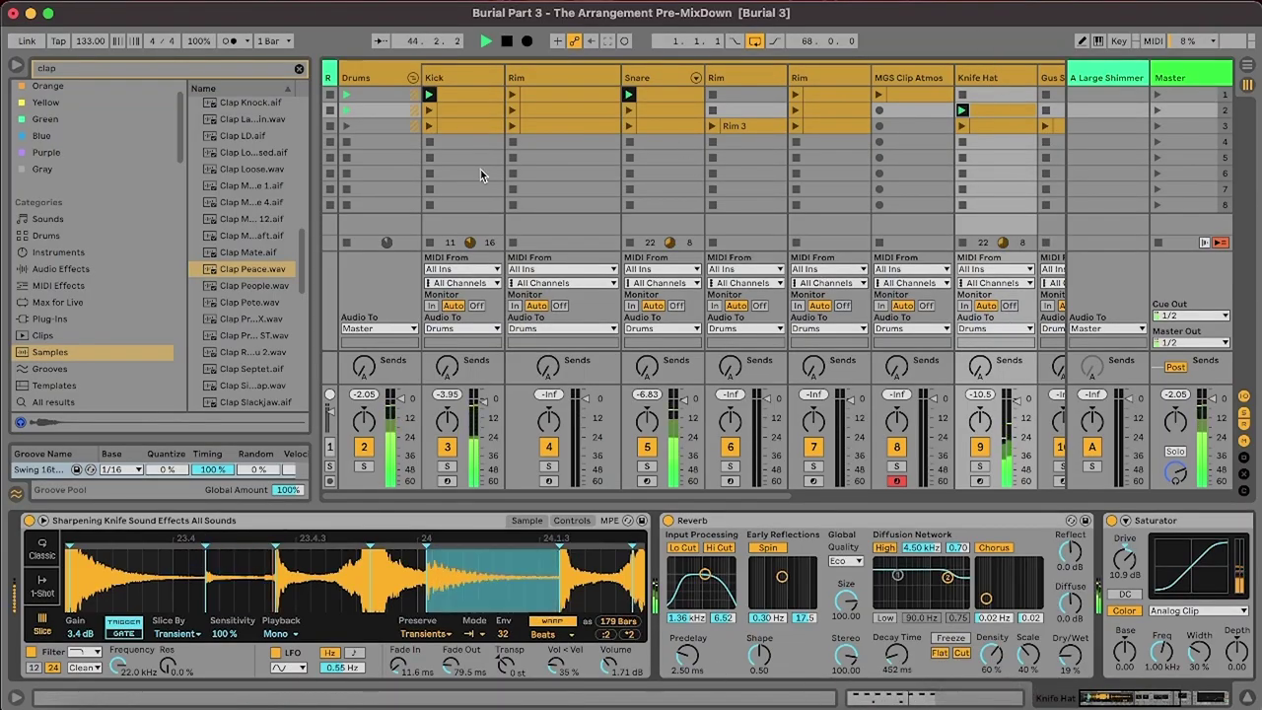
click(15, 65)
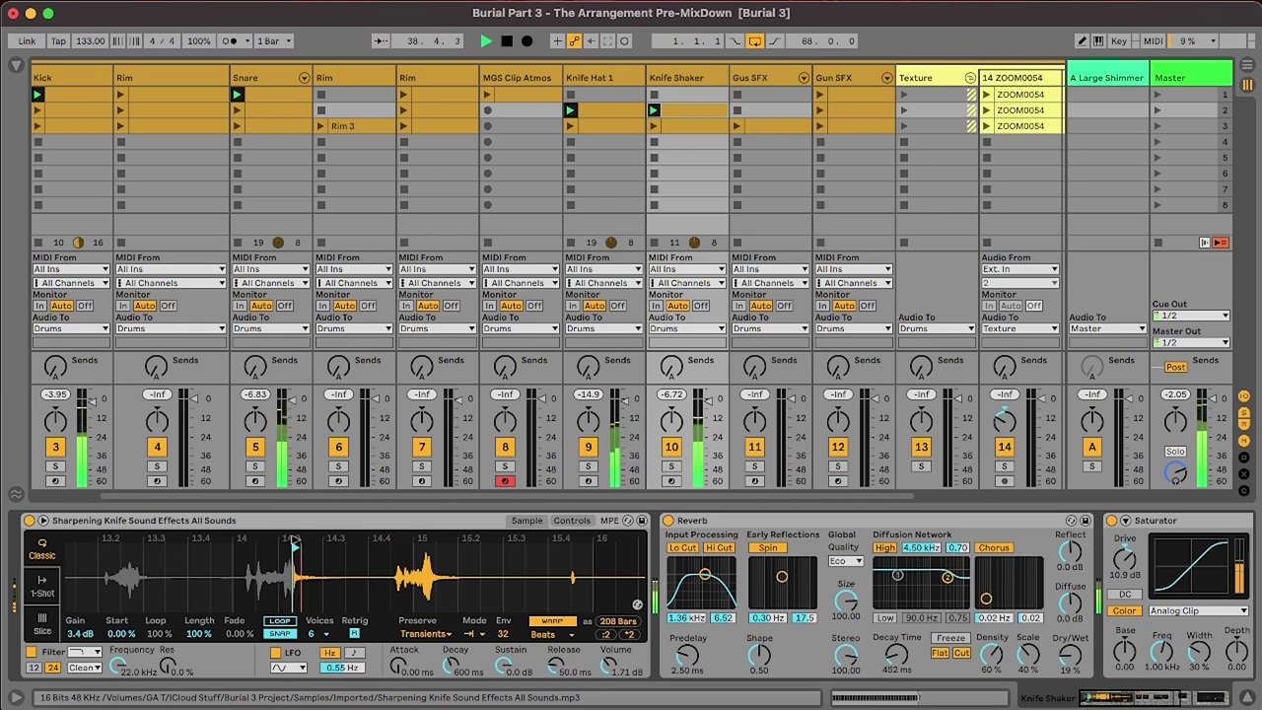
- Adjust the sample start position slightly in the Knife Shaker track's Simpler
drag(296, 559, 294, 551)
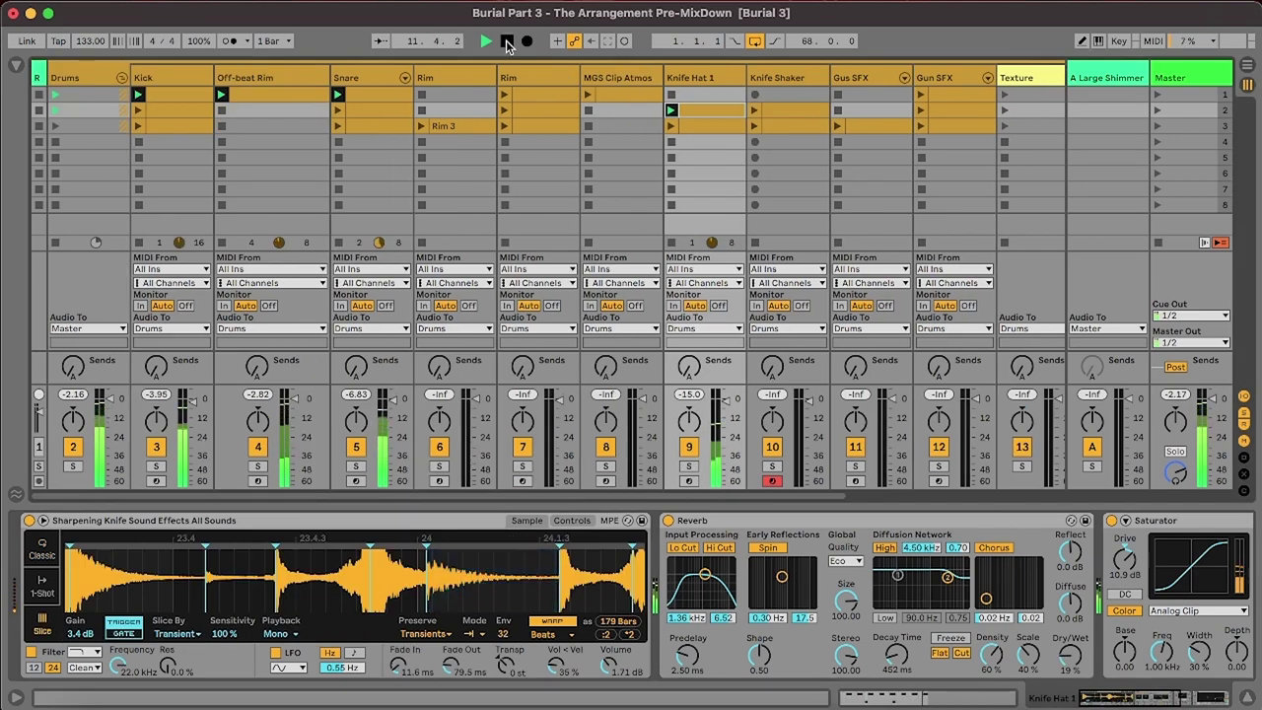
- Stop all clips and launch the second clip of the Rim track
click(1158, 242)
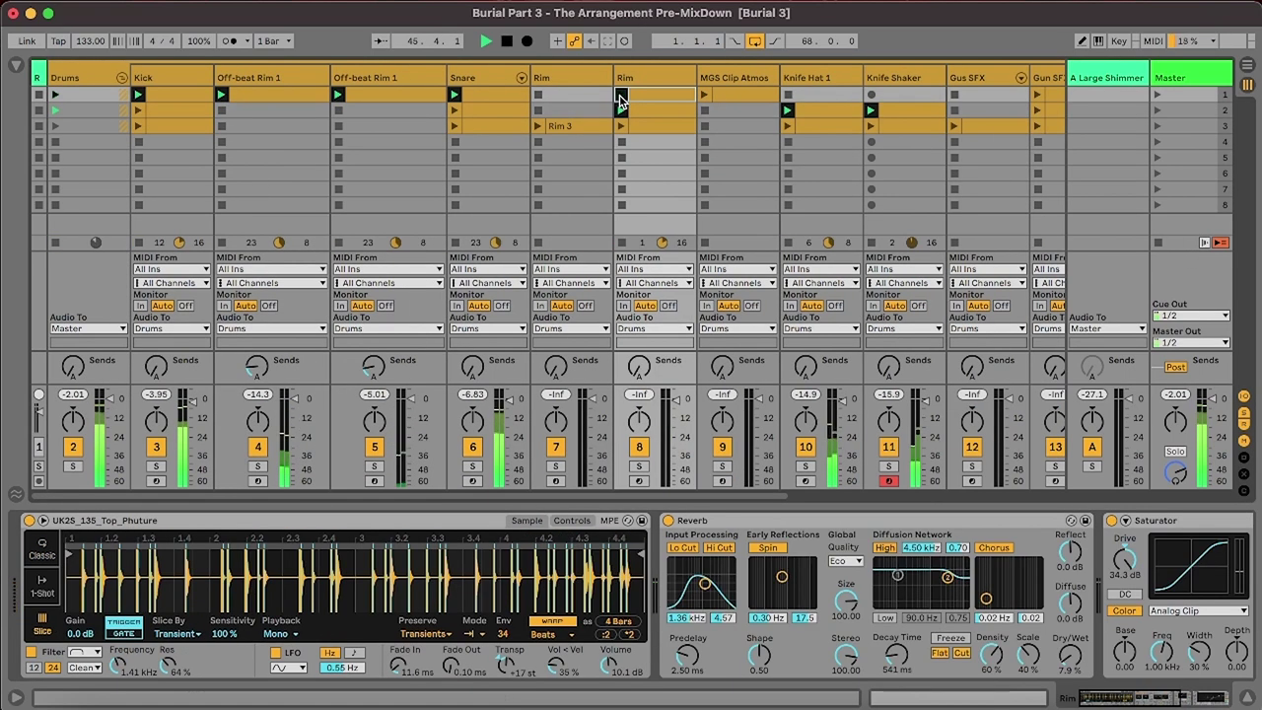
click(621, 112)
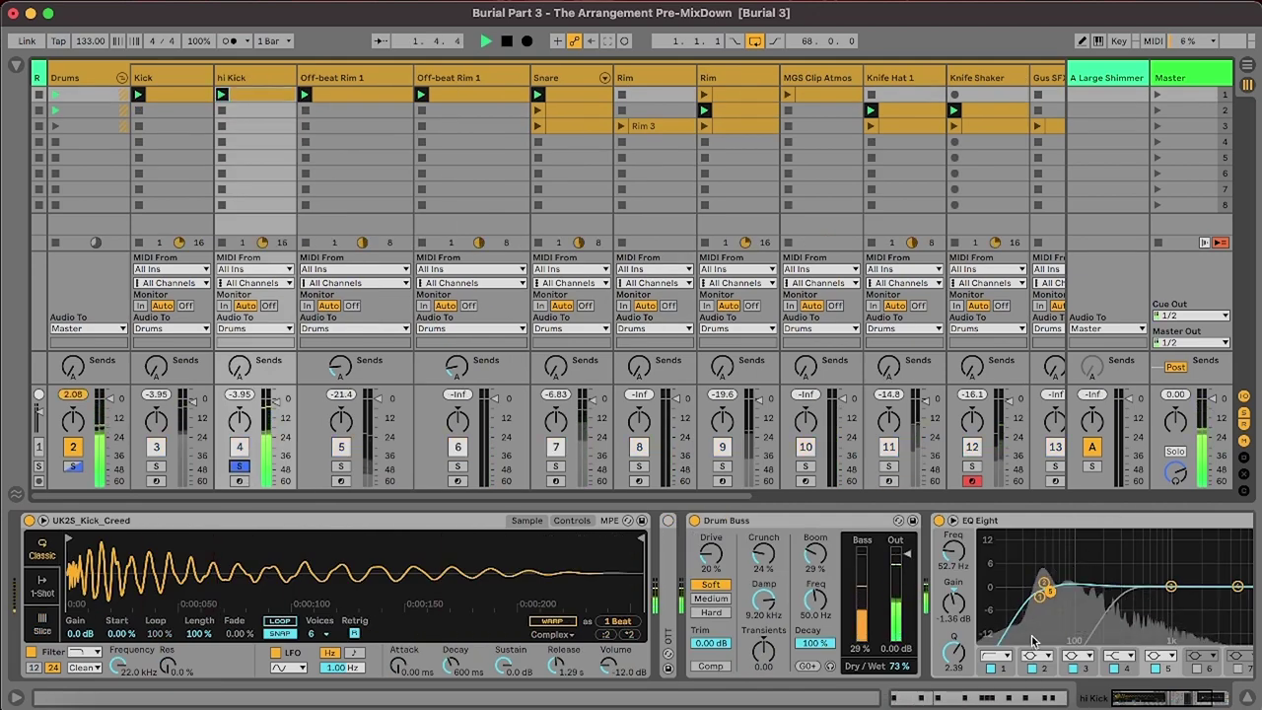
- Show the hi Kick clip and select all of its notes
key(shift+Tab)
key(super+a)
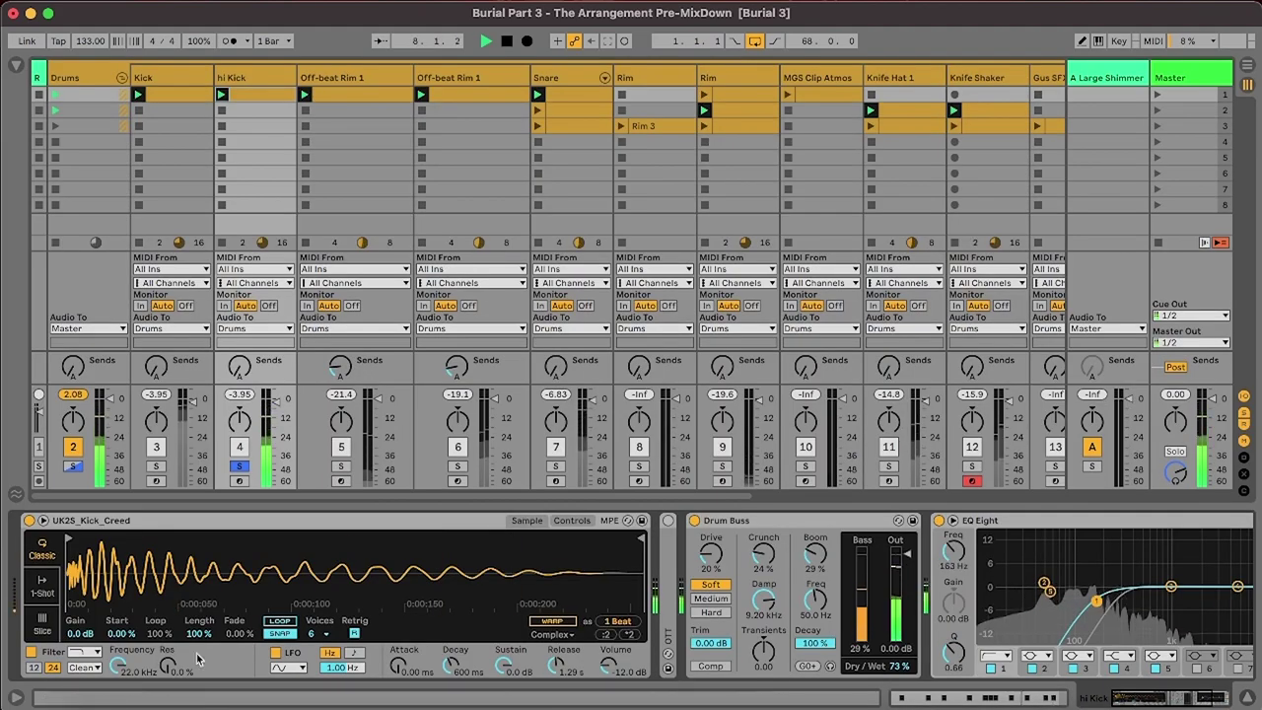
- Set the UK2S_Kick_Creed sample gain to -0.4 dB and bypass Drum Buss on the hi Kick track
drag(70, 638, 70, 642)
click(695, 521)
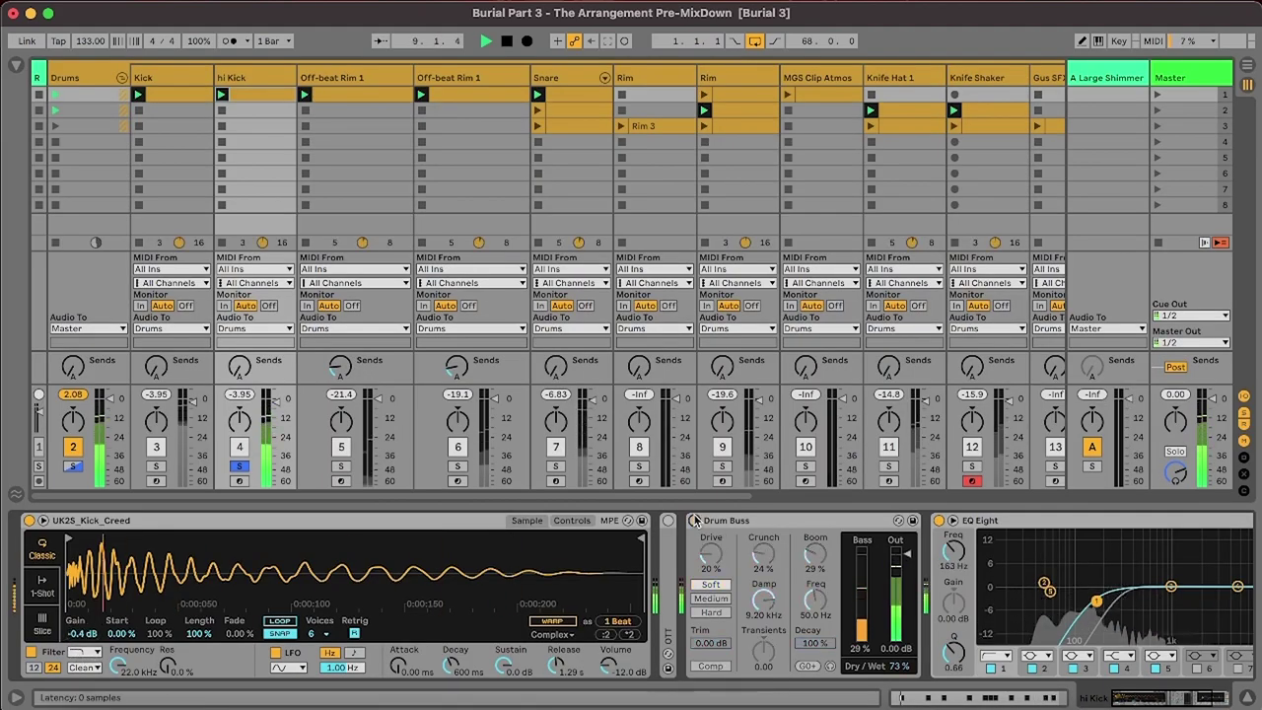
- Unsolo the hi Kick track and open its clip in the note editor
click(239, 468)
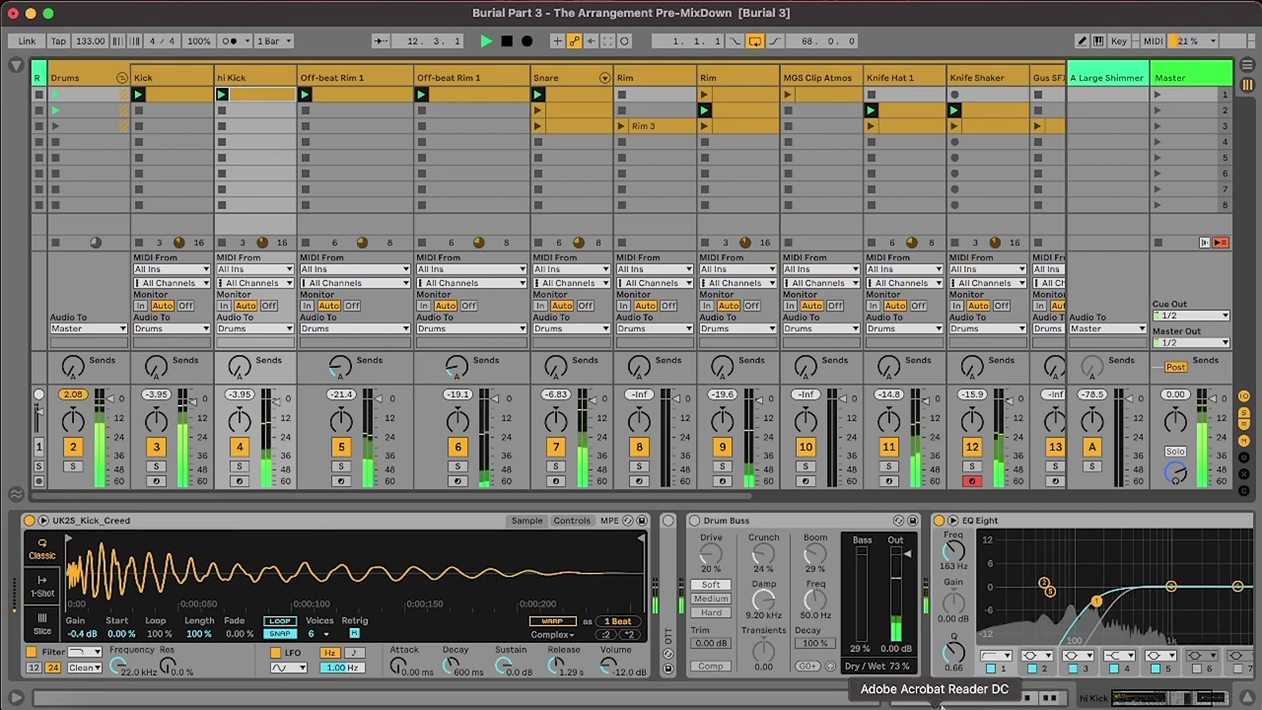
click(945, 697)
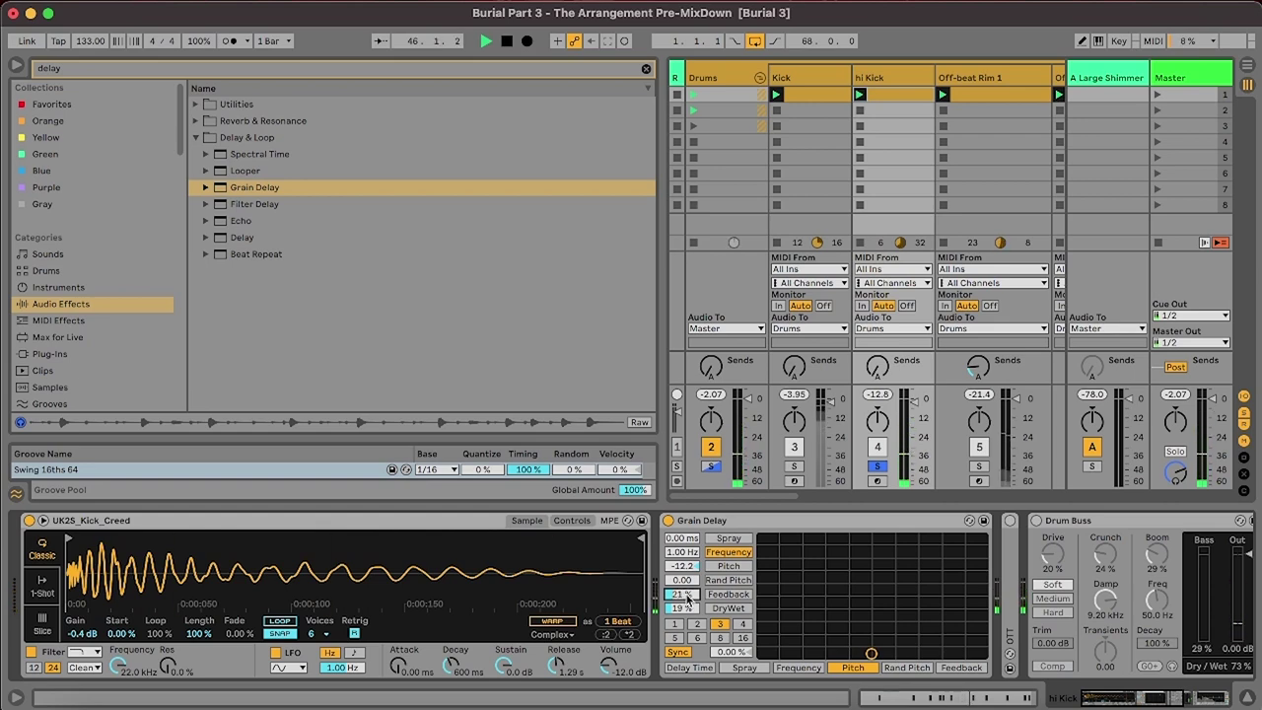
- Unsolo the hi Kick track and raise the dry/wet amount of its Grain Delay slightly
click(878, 468)
drag(694, 610, 694, 602)
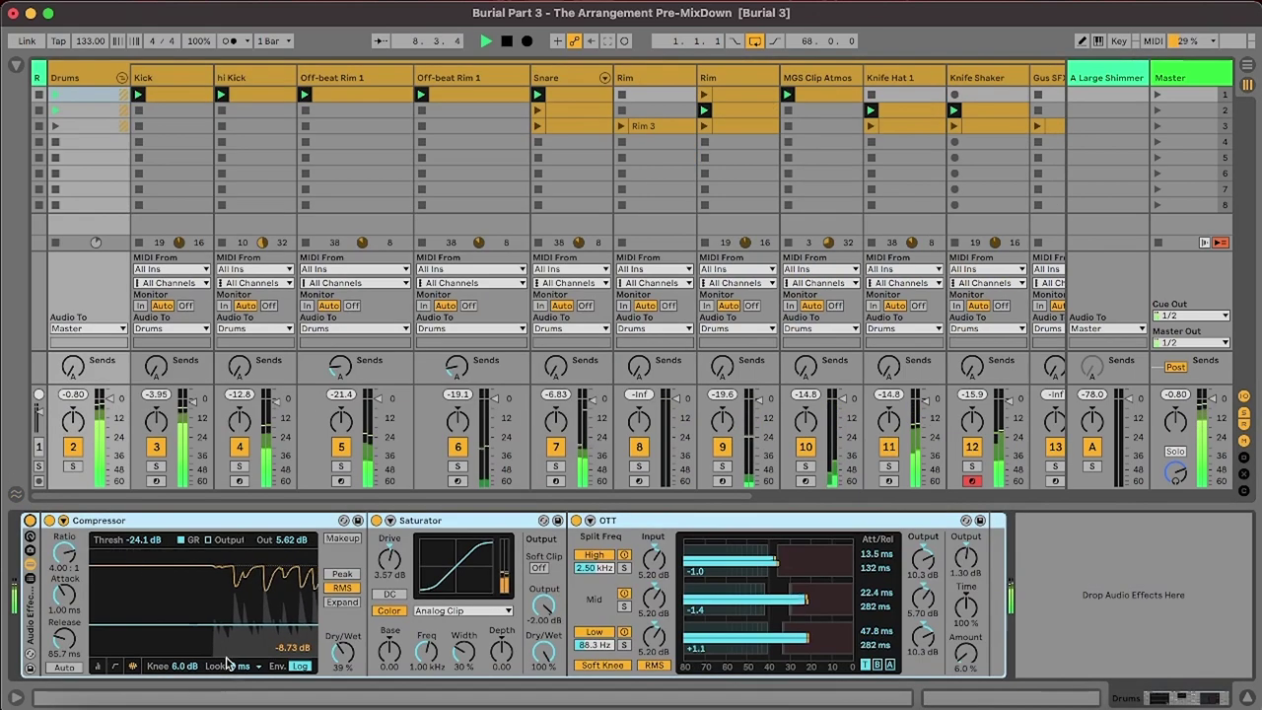
- Lower the threshold of the Compressor on the Drums group slightly
drag(194, 589, 195, 596)
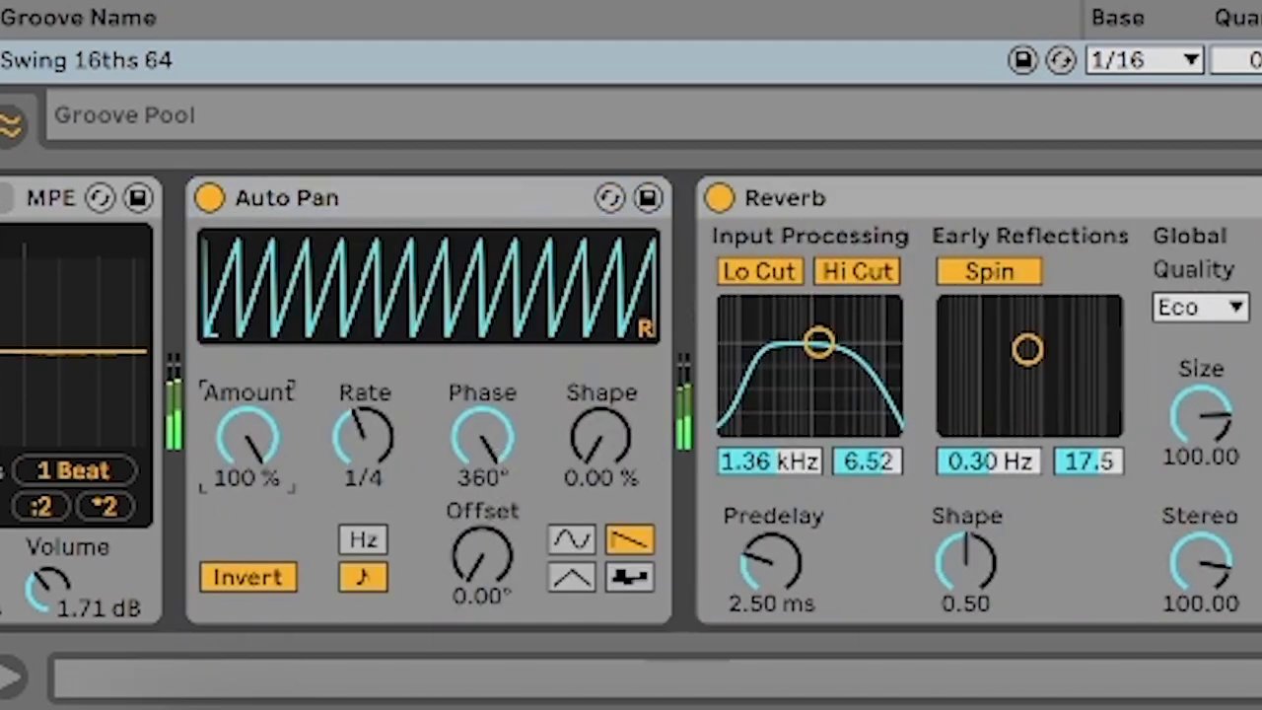
- Set the Auto Pan amount on the Knife Shaker track to about 89% and hide the browser
drag(254, 419, 254, 432)
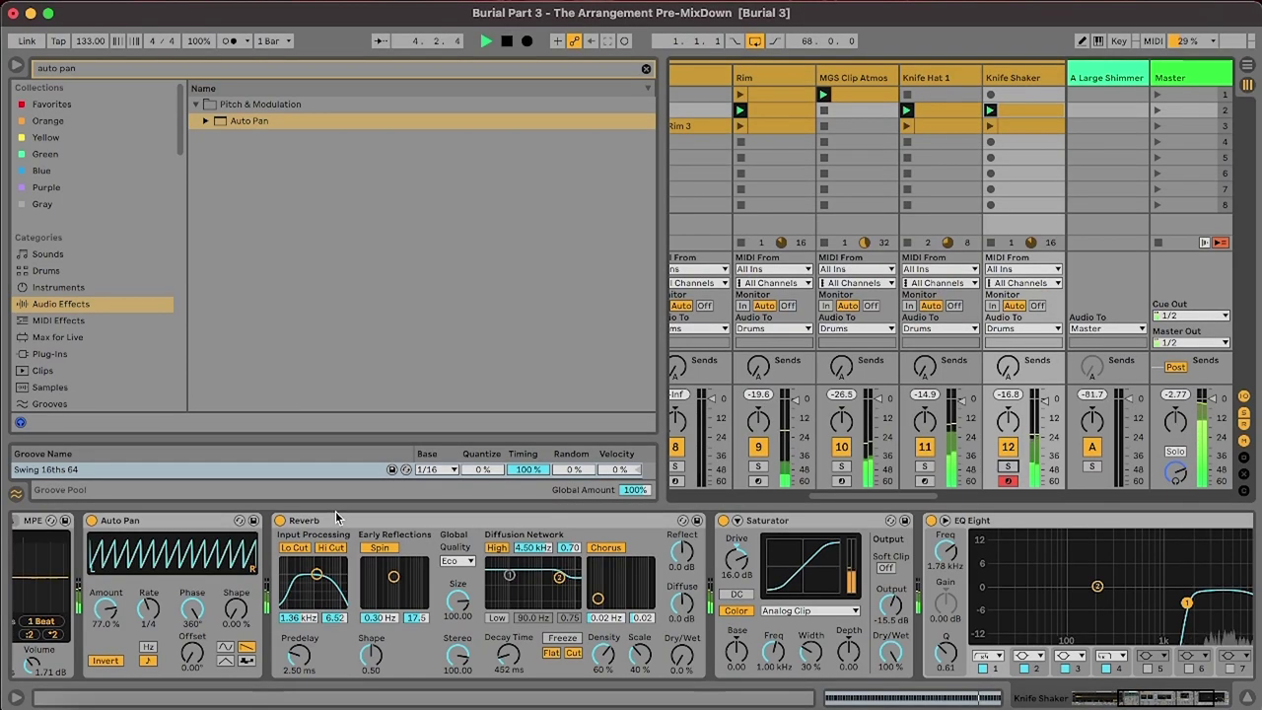
drag(128, 605, 128, 581)
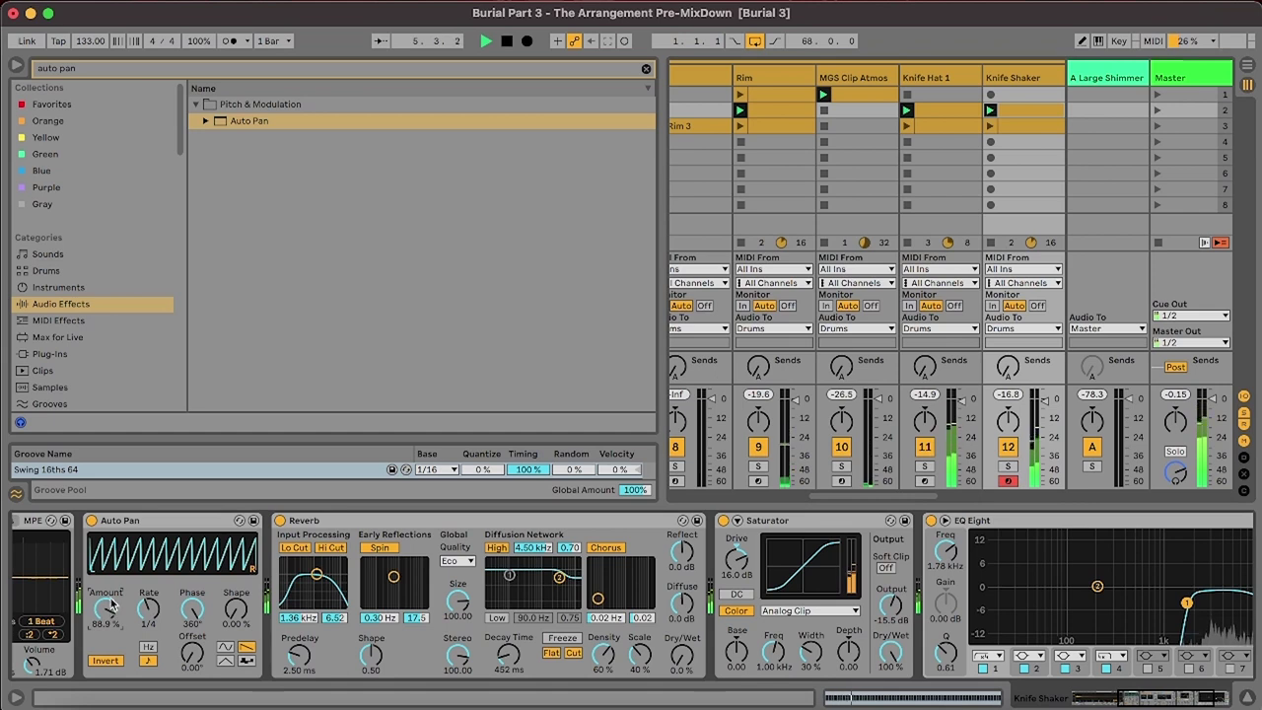
click(16, 64)
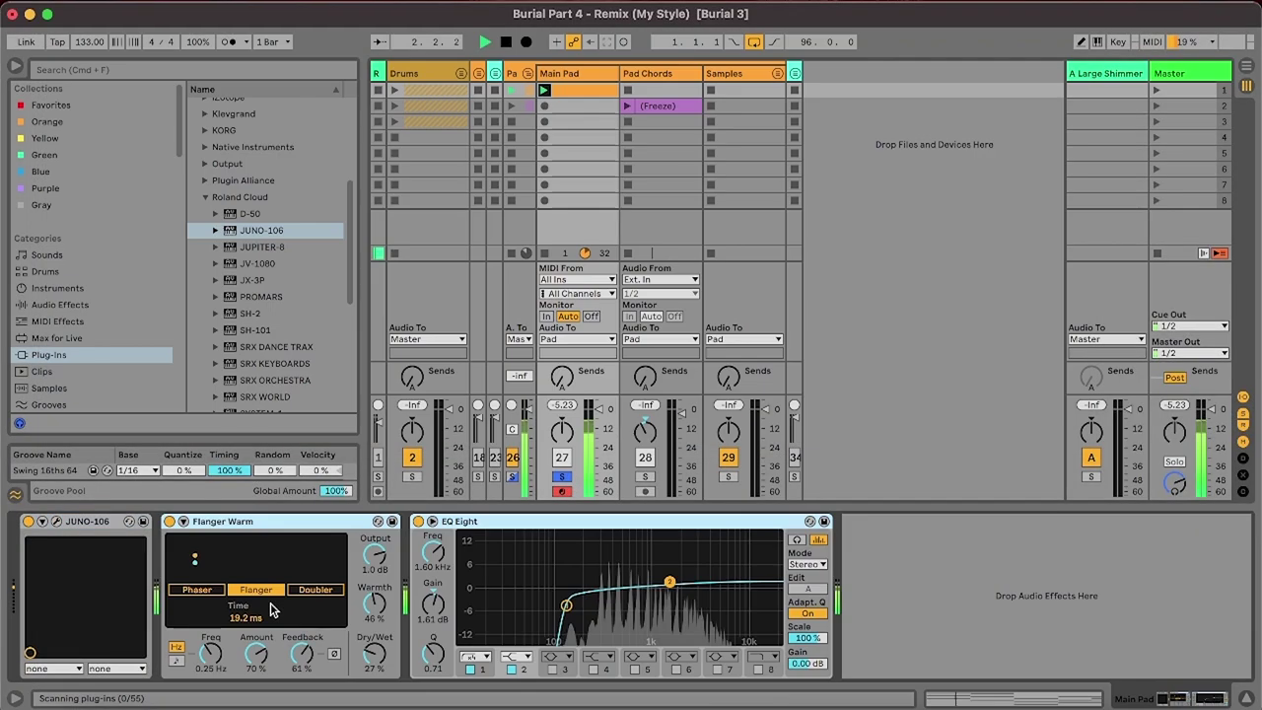
- Set Flanger Warm's dry/wet to 17% on the Main Pad track and boost the third EQ band of its Endless Arctic reverb
drag(375, 657, 376, 681)
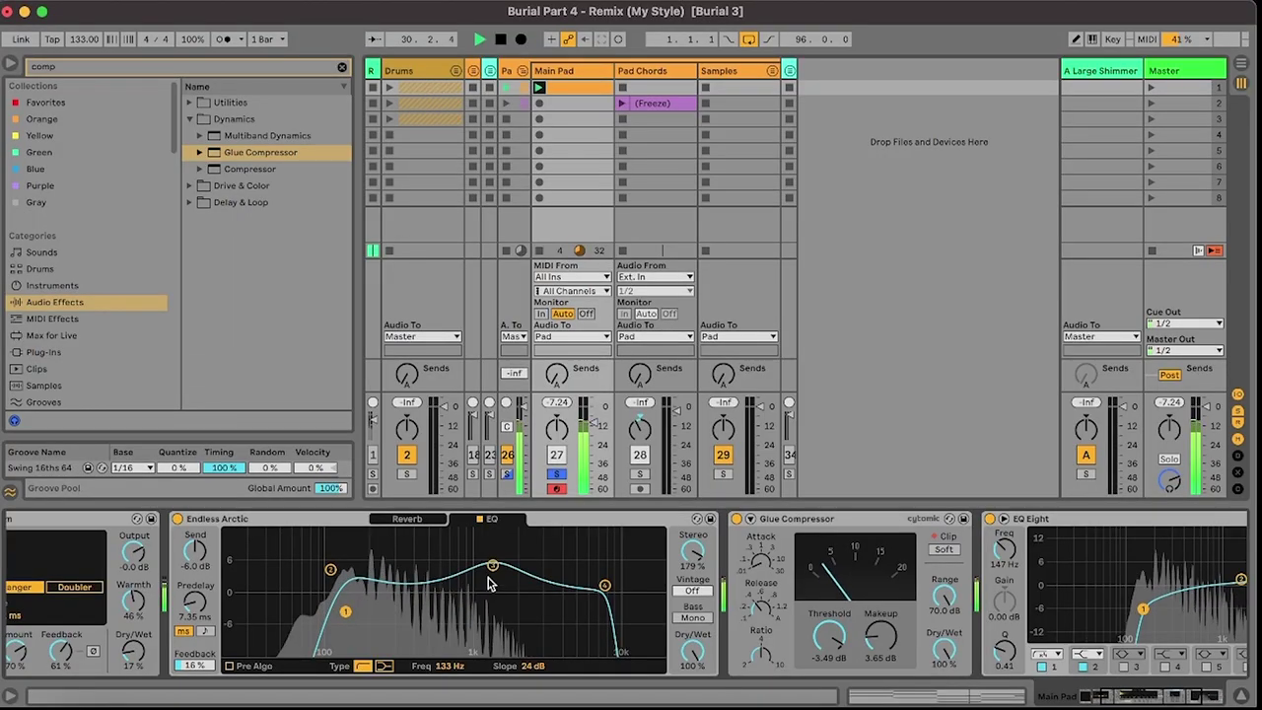
drag(488, 578, 495, 572)
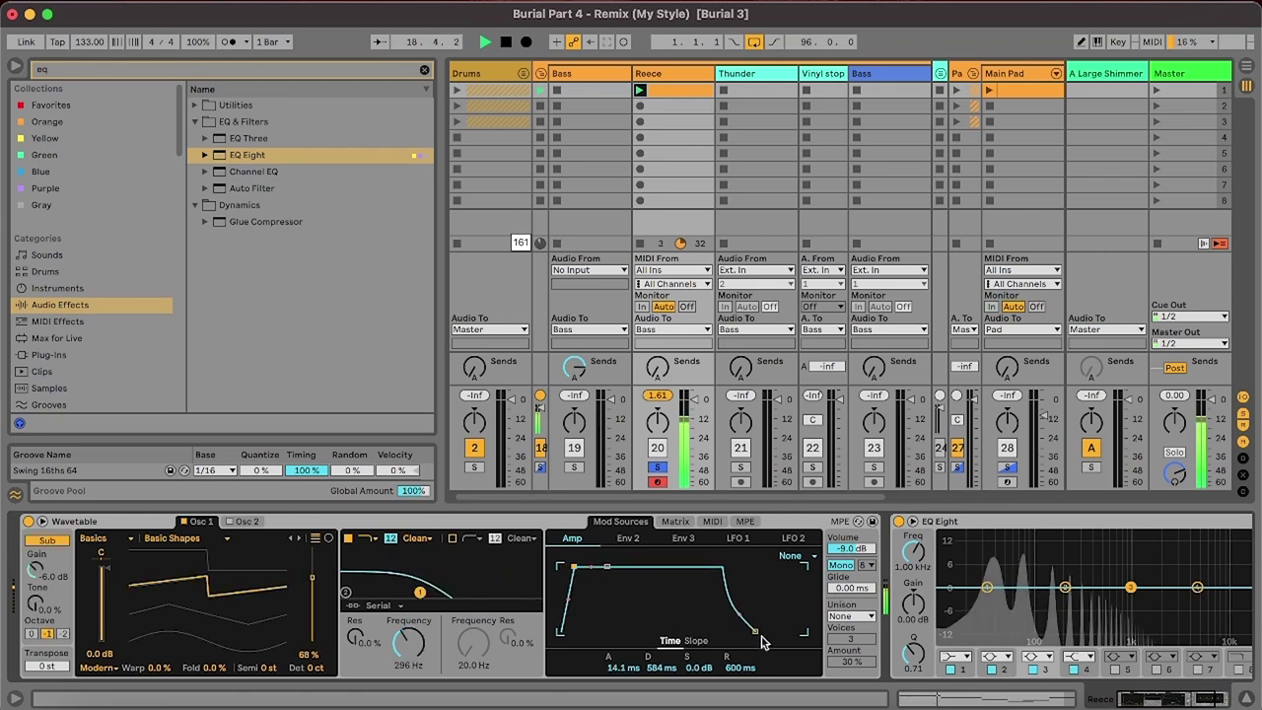
- Set the Reece track's Wavetable amp release to 870 ms and the unison amount to 78%
drag(762, 642, 779, 642)
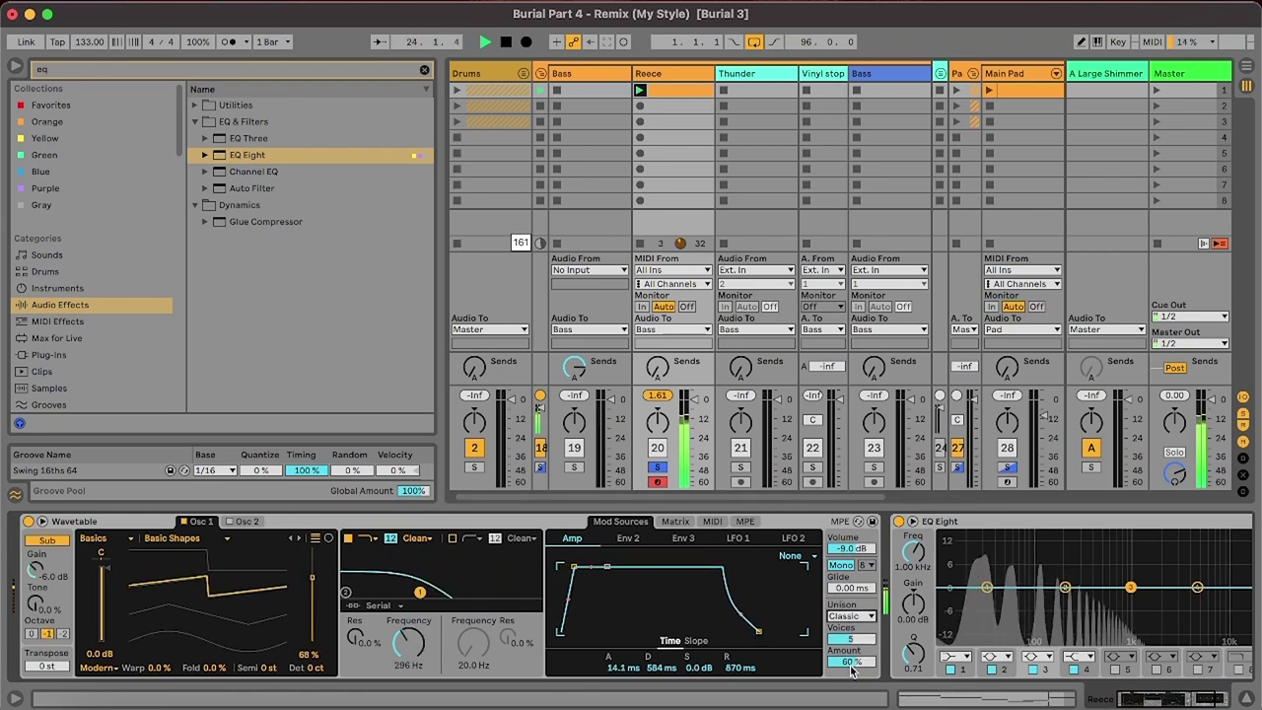
drag(852, 670, 852, 668)
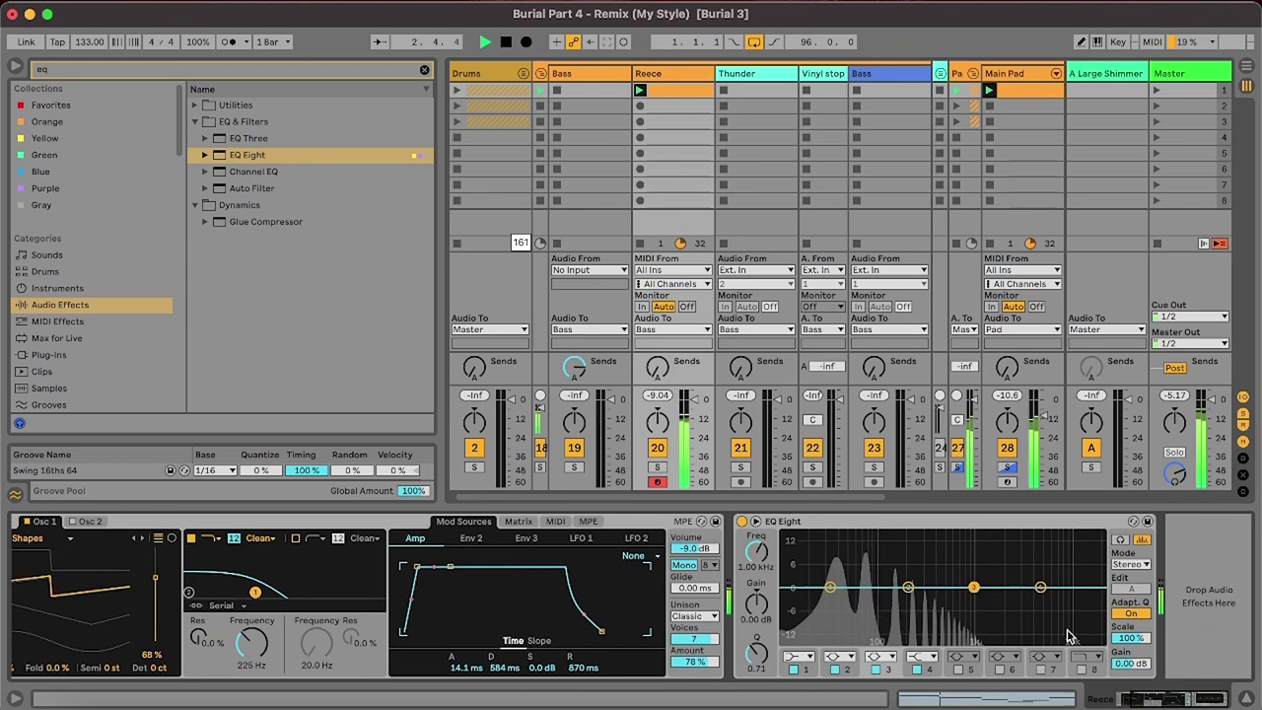
- Find the Compressor effect, insert it between Wavetable and EQ Eight on the Reece track, and expand its sidechain settings
click(233, 65)
text(comp)
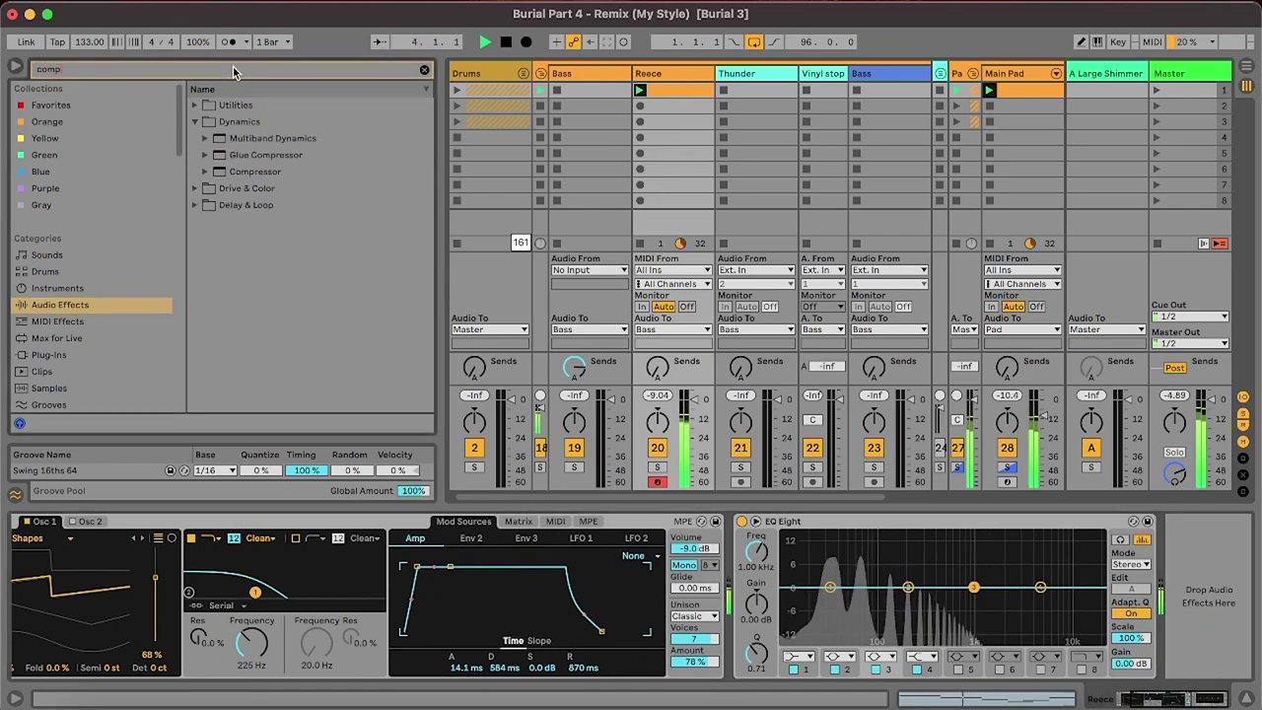
drag(258, 174, 730, 562)
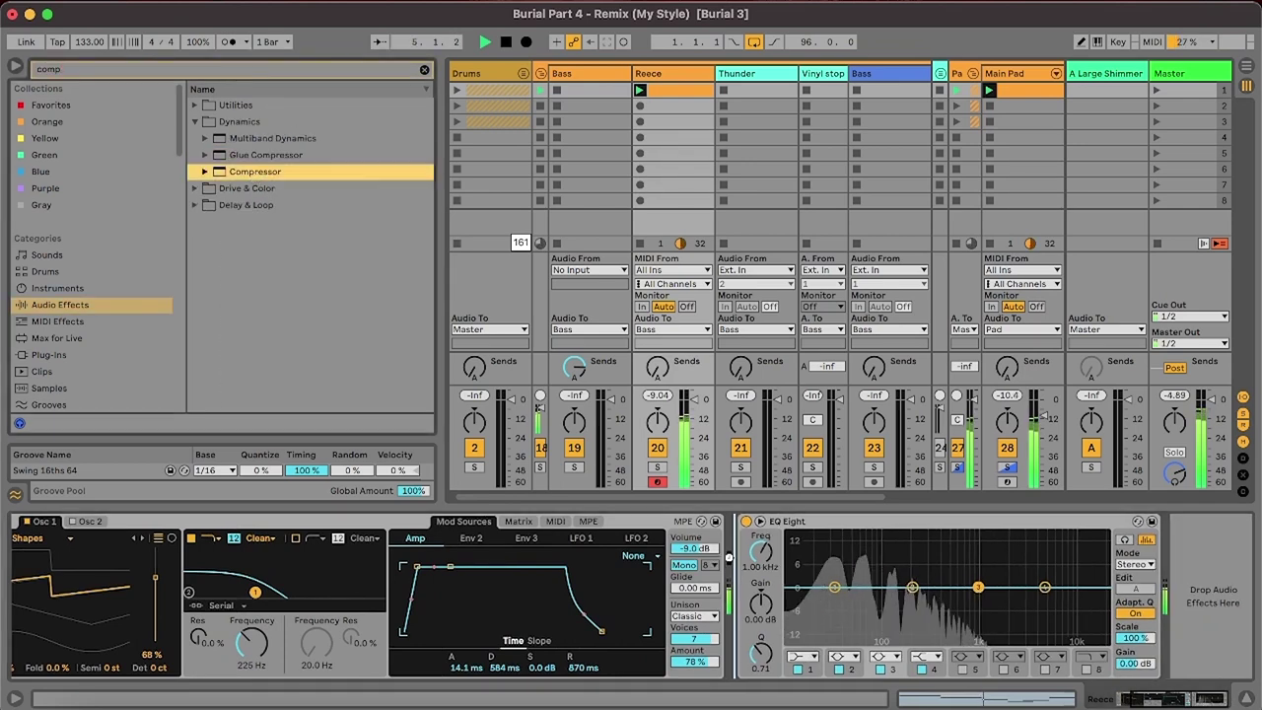
click(757, 522)
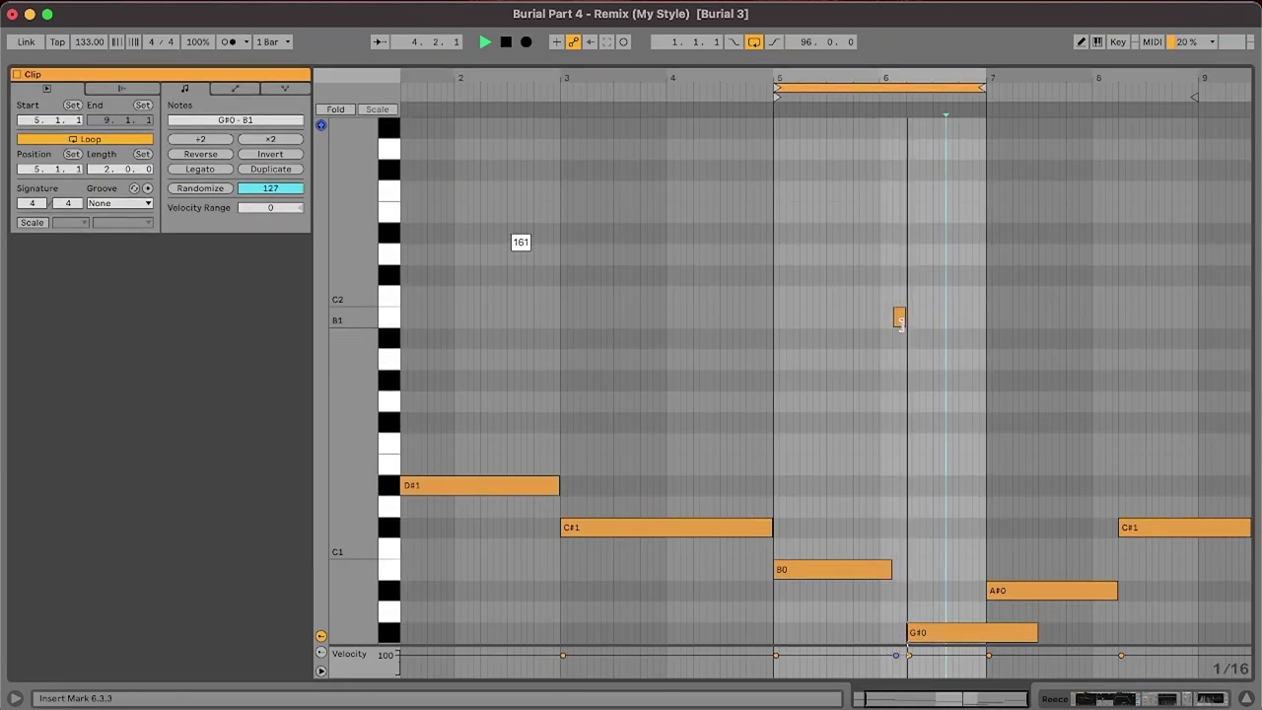
- Show the Reece track's device chain and return to its clip's notes
click(1138, 701)
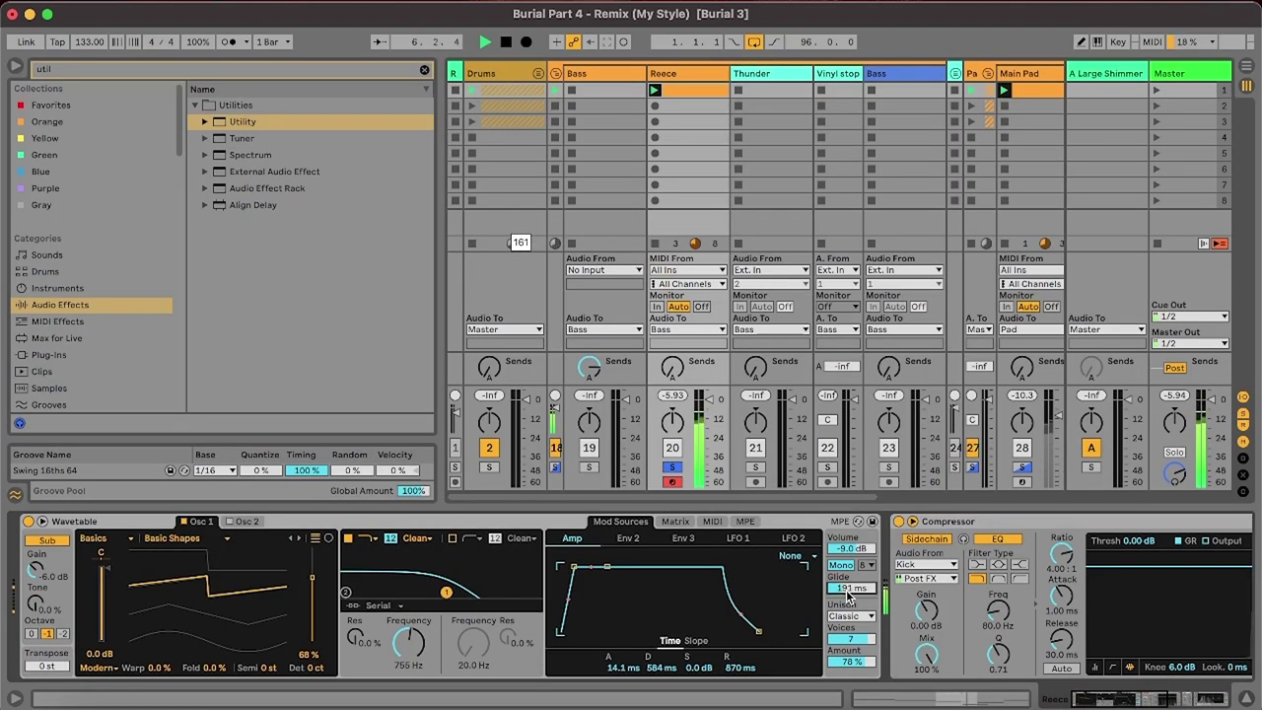
click(952, 700)
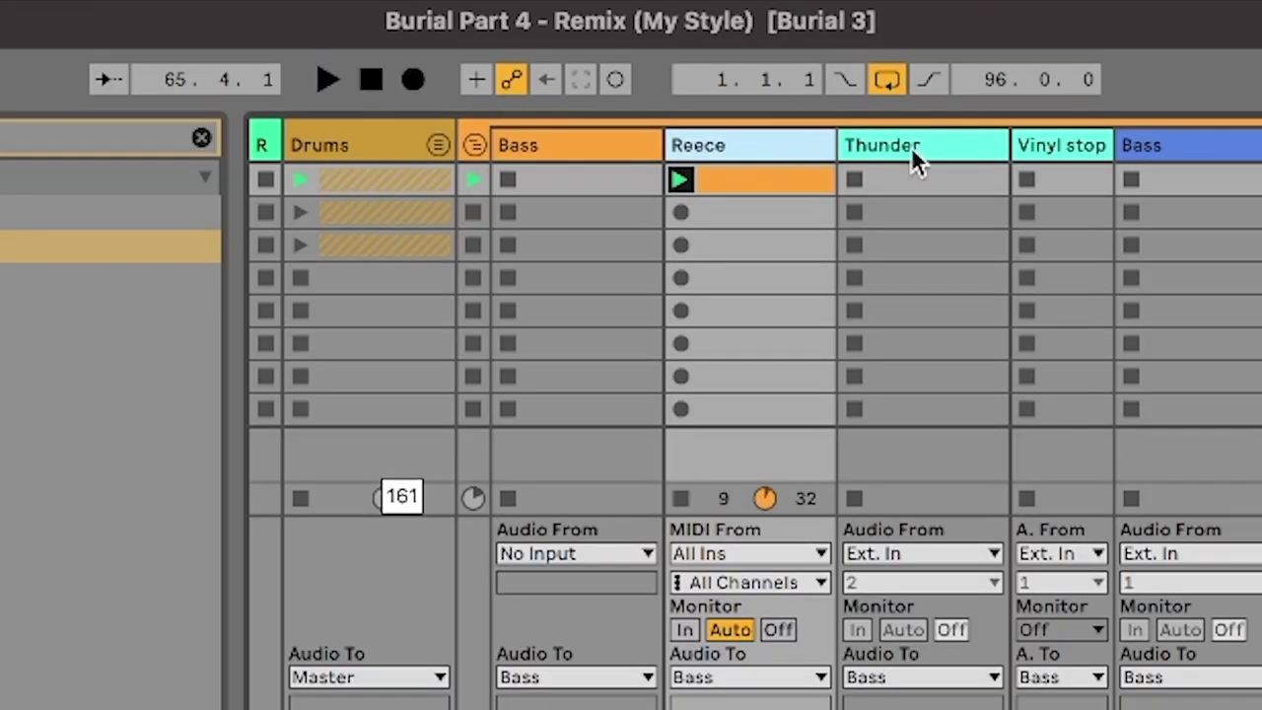
- Duplicate the Reece track and open the track options of the copy
key(super+d)
right_click(910, 156)
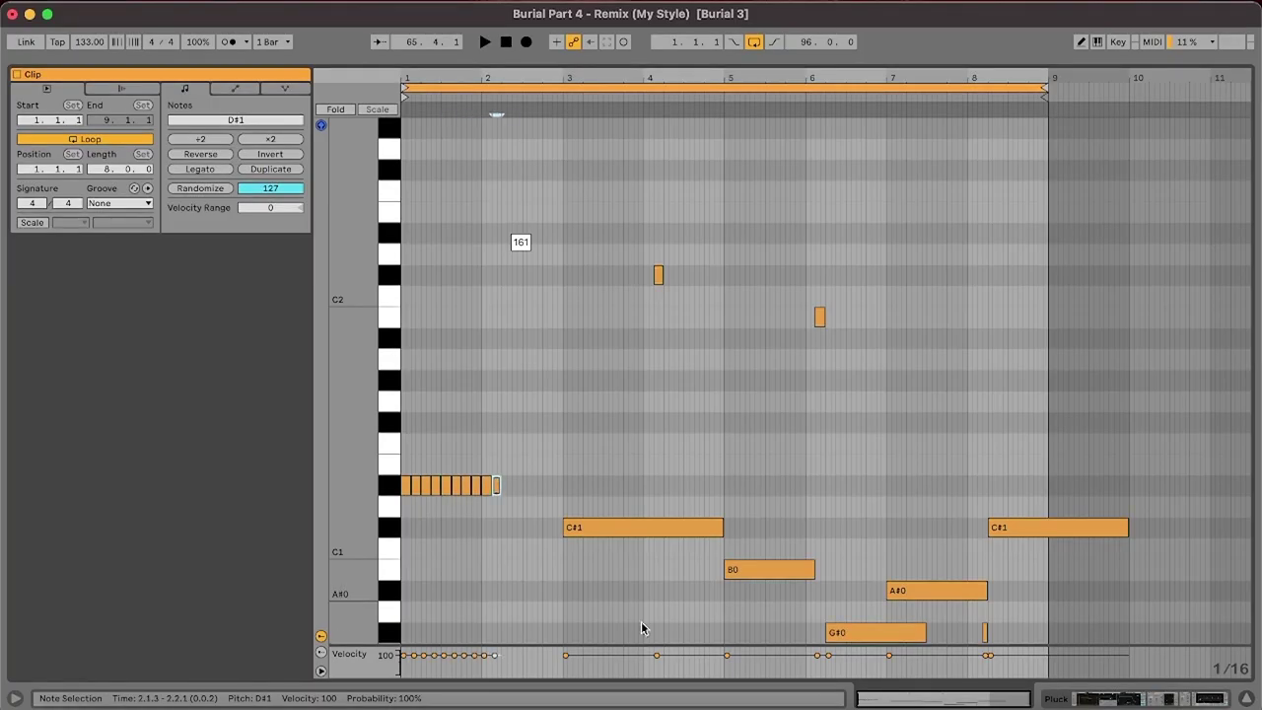
- Extend the run of short D#1 notes in the Pluck clip with duplicates, shifting the selection down two semitones midway
key(super+d)
key(super+d)
key(Down)
key(Down)
key(super+d)
key(super+d)
key(super+d)
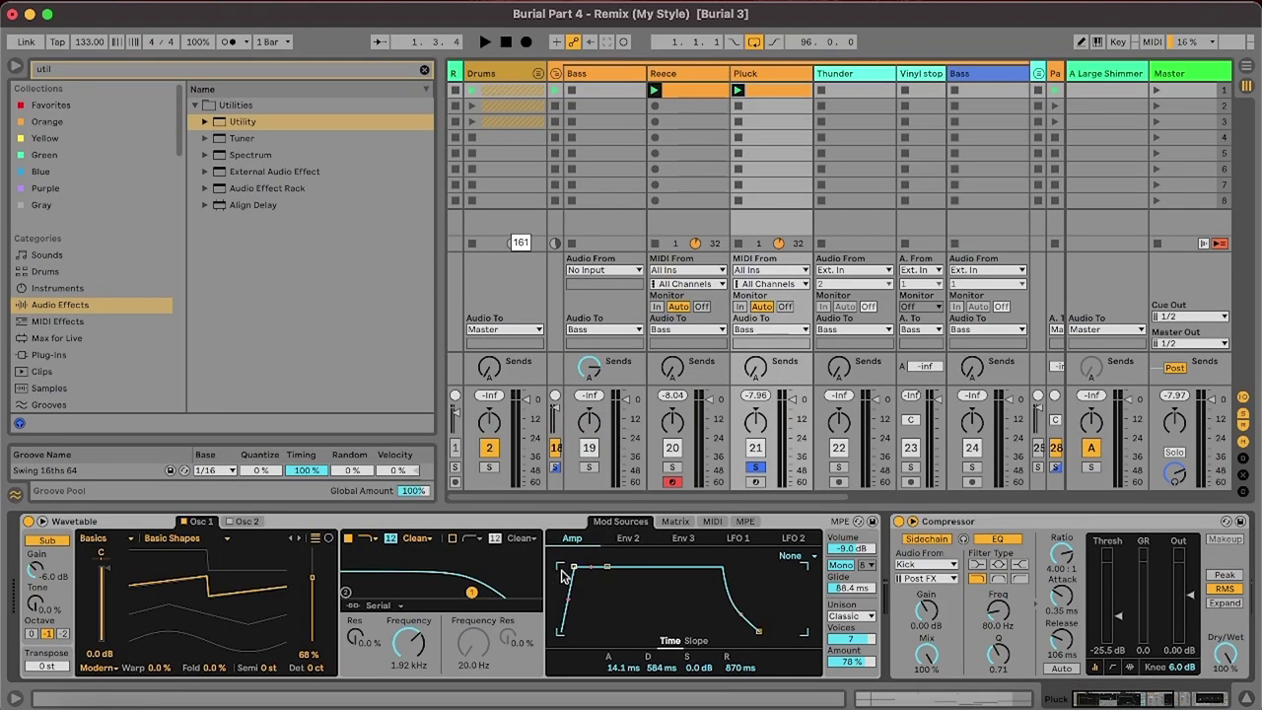
- Start playback and display Env 2 and the modulation matrix of the Pluck track's Wavetable
key(space)
click(628, 538)
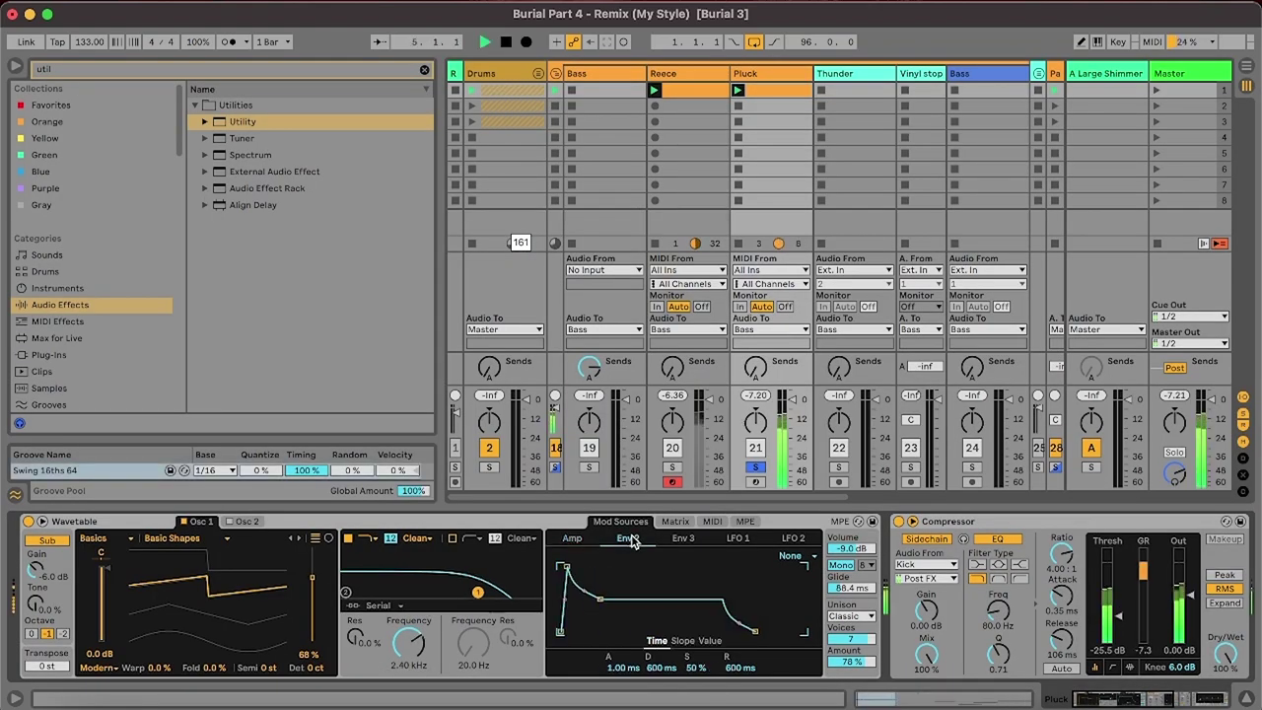
click(675, 521)
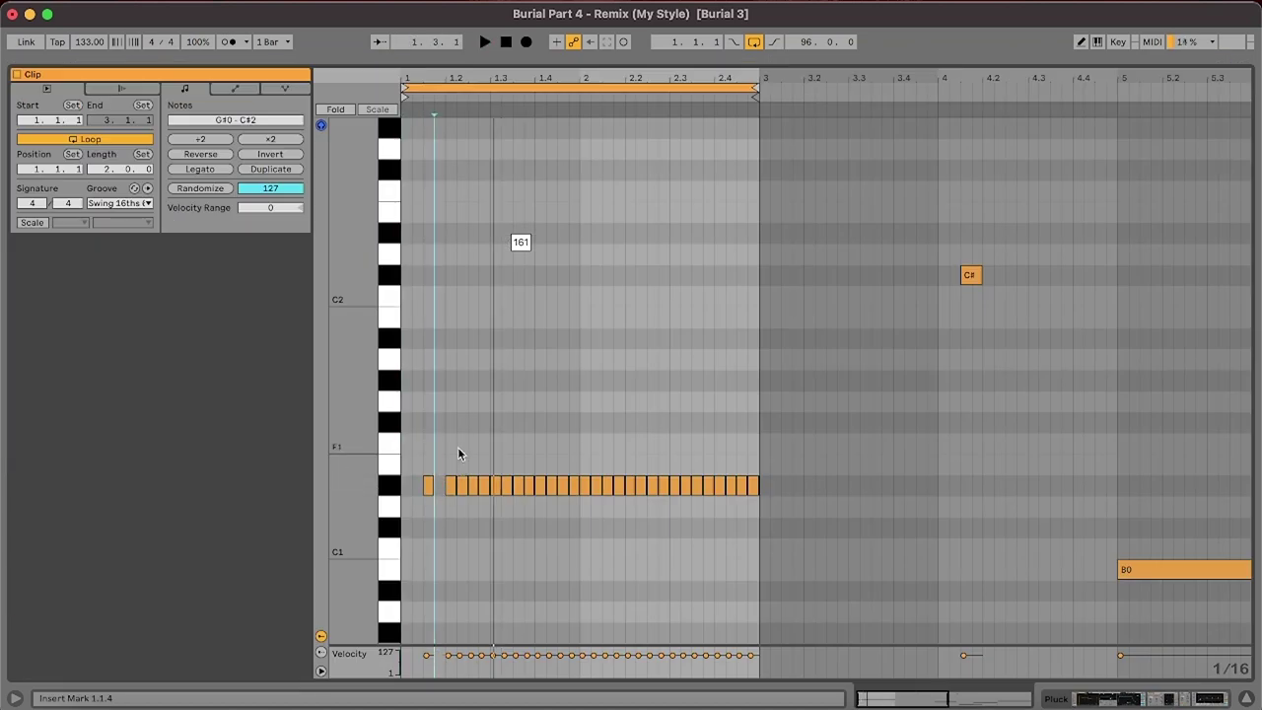
- Delete the selected note in beat 1 of the Pluck pattern and raise a D#1 note in beat 1.3 by seven semitones
key(Delete)
click(528, 485)
key(Up)
key(Up)
key(Up)
key(Up)
key(Up)
key(Up)
key(Up)
- Delete surplus D#1 notes in beats 1.3 and 1.4 and raise the note at 1.4.3 by one octave
drag(498, 463, 599, 492)
key(Delete)
click(563, 487)
key(shift+Up)
click(589, 489)
key(Delete)
- Delete the D#1 notes in beat 2.3 of the Pluck pattern and start playback
drag(672, 464, 722, 492)
key(Delete)
key(space)
- Raise the last D#1 note of bar 2 by three semitones and turn on the metronome
click(754, 486)
key(Up)
key(Up)
key(Up)
click(226, 44)
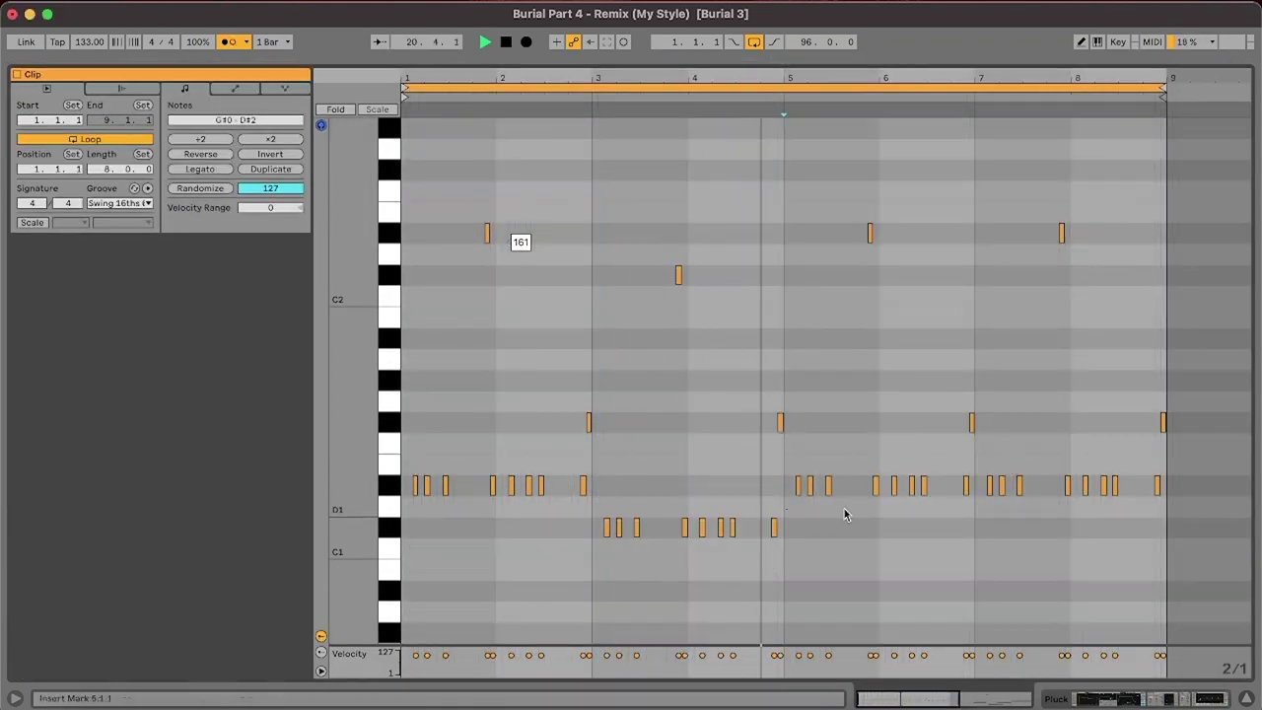
- Select bars 5 and 6 of the Pluck clip
drag(789, 592, 980, 597)
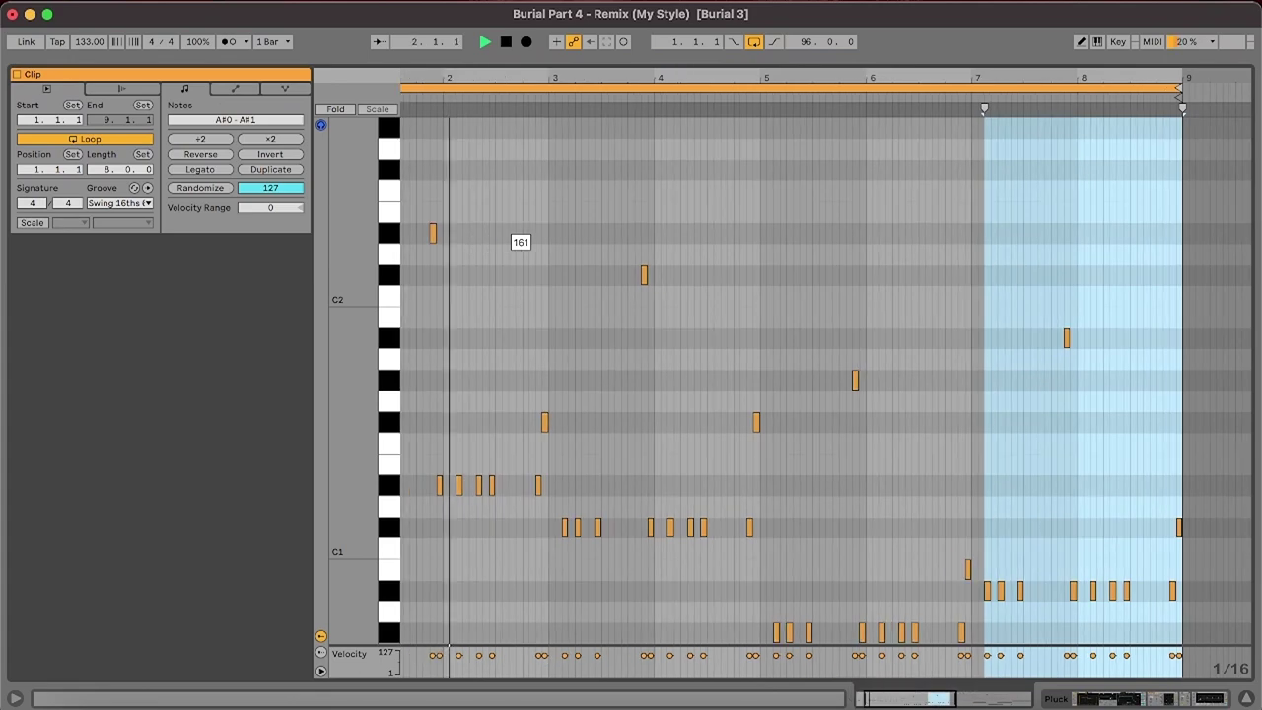
drag(931, 699, 932, 681)
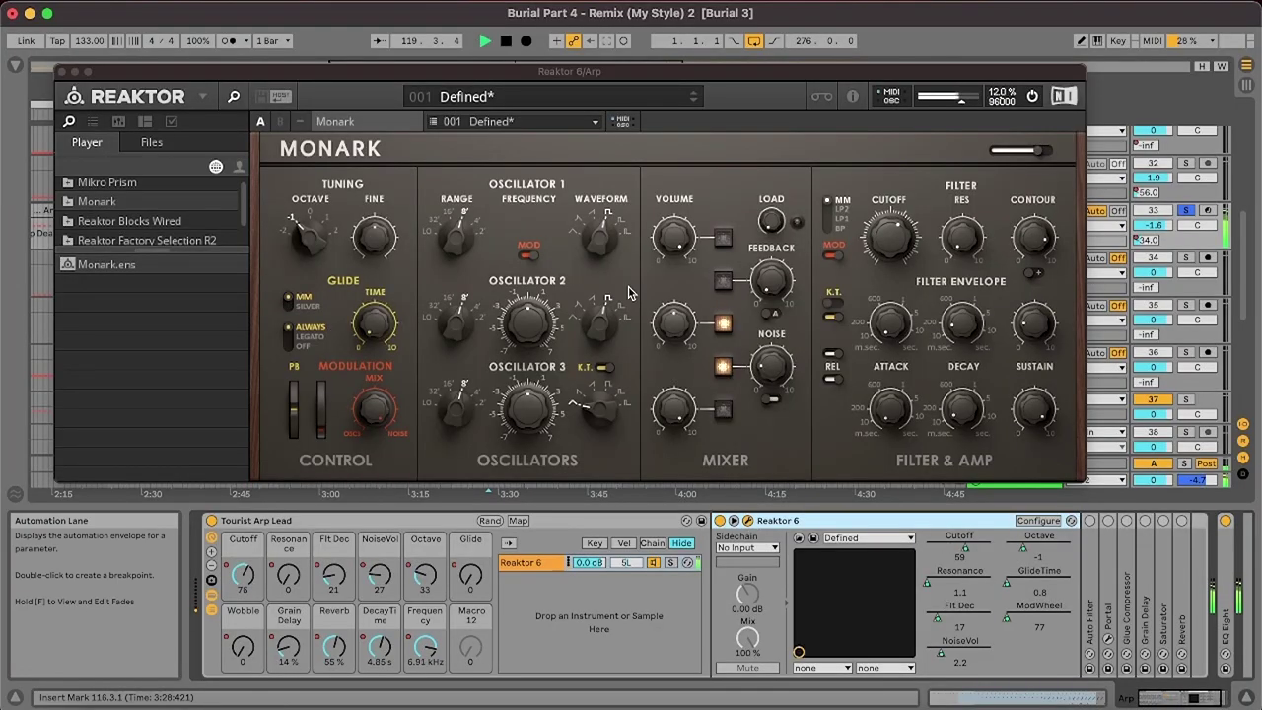
- Close the Reaktor Monark window and expand the Auto Filter device on the Arp track
click(58, 71)
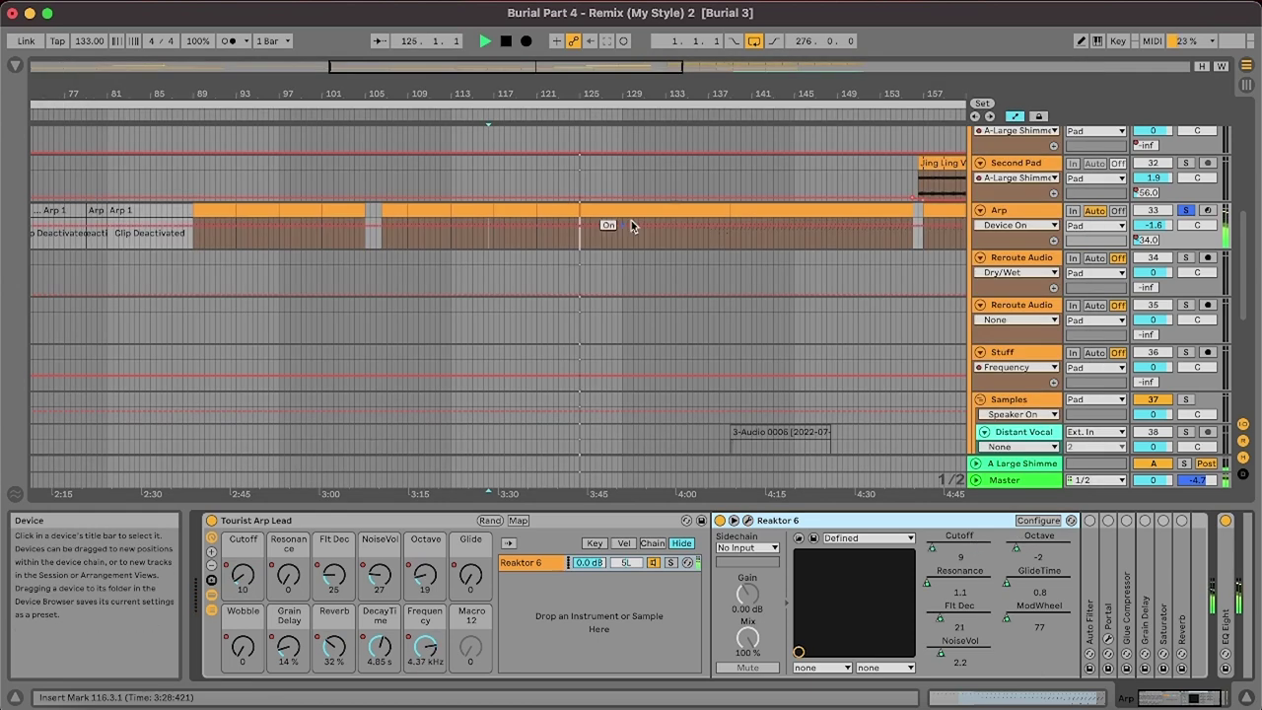
double_click(1095, 562)
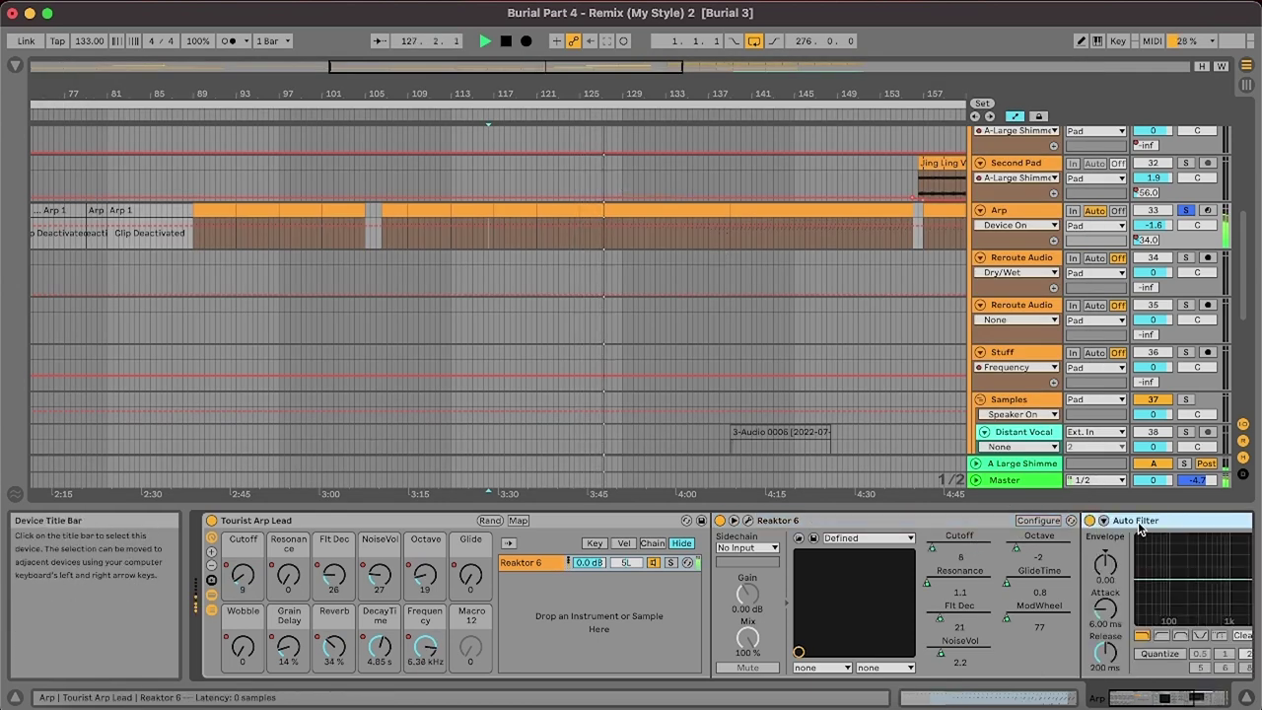
- Collapse the Auto Filter device on the Arp track and expand the Glue Compressor
double_click(1147, 522)
click(1090, 522)
click(1108, 522)
double_click(1127, 522)
drag(1151, 699, 1176, 699)
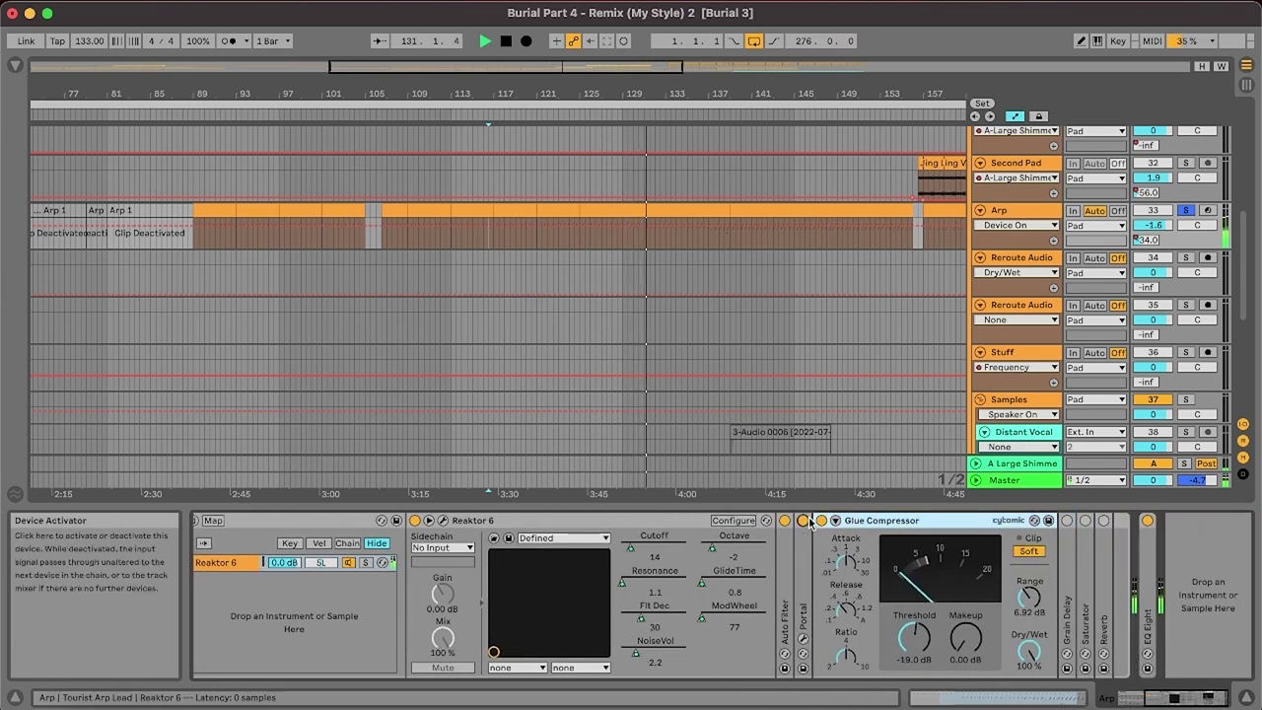
- Expand and switch on the Grain Delay, Saturator and Reverb devices on the Arp track
double_click(1070, 541)
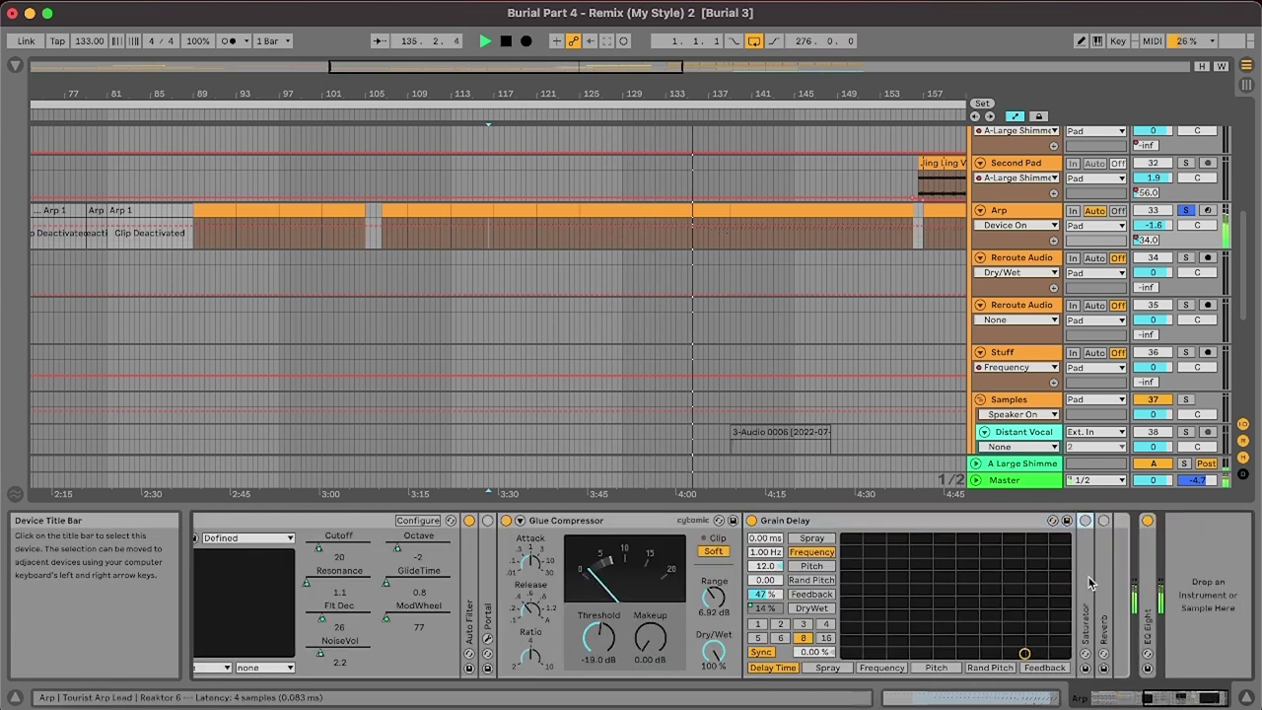
double_click(1088, 537)
drag(1181, 697, 1252, 690)
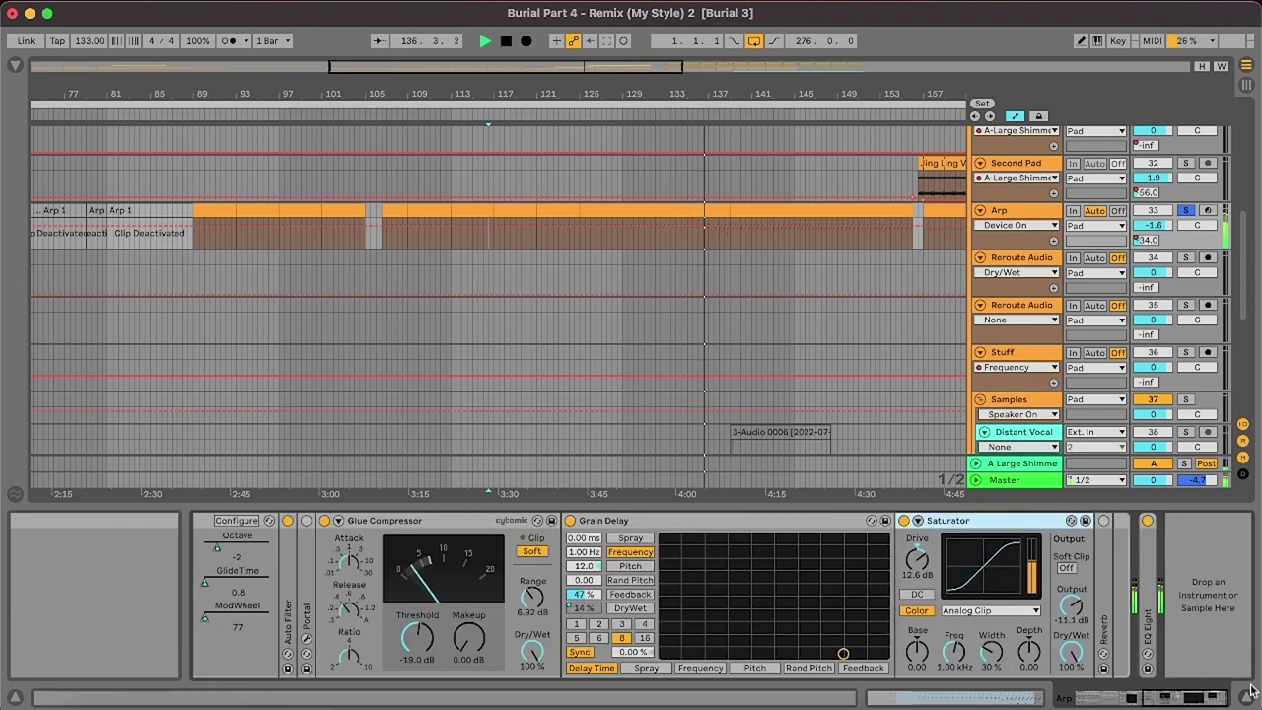
double_click(1105, 523)
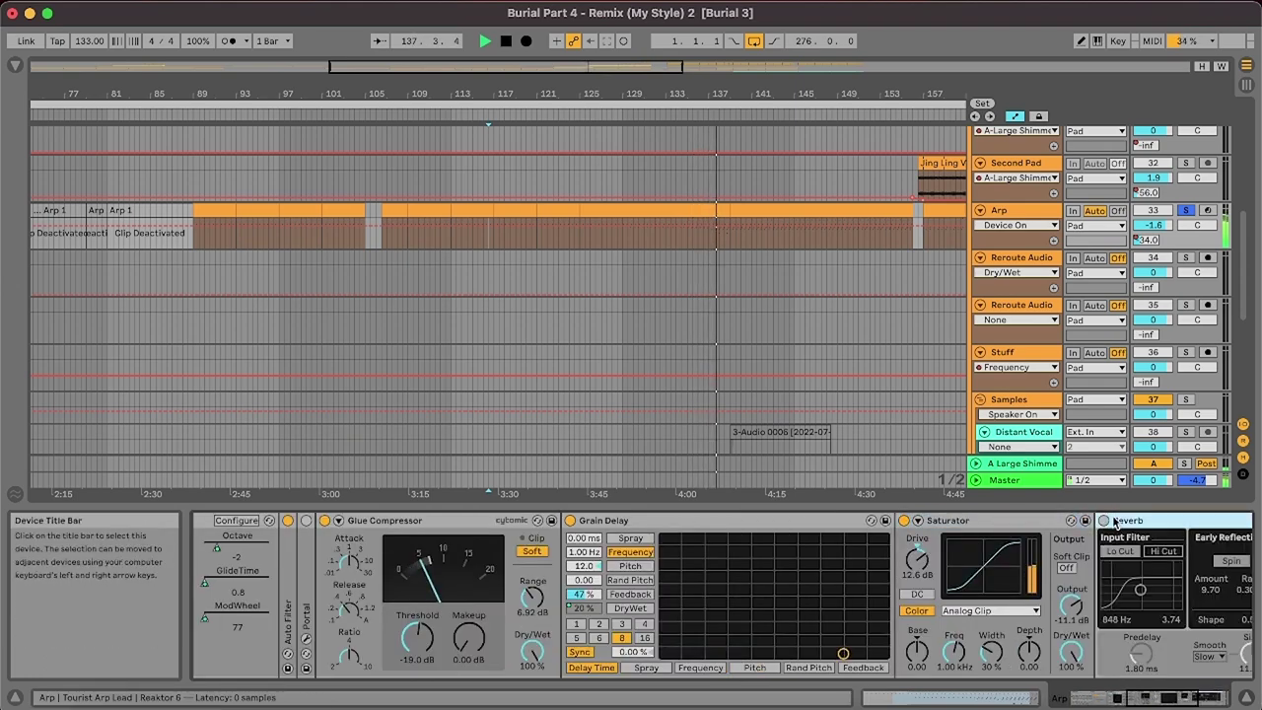
drag(1161, 700, 1188, 698)
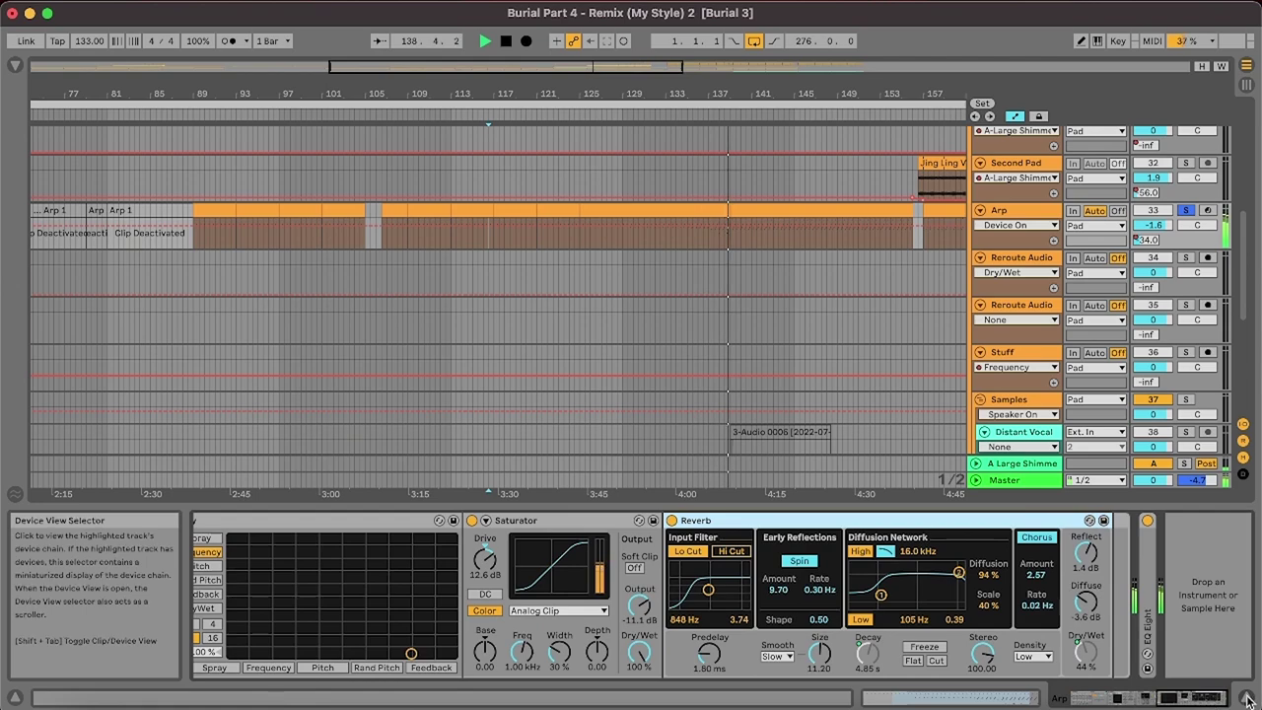
- Open the Arp clip's MIDI notes and zoom in on the pitch range they use
click(1149, 592)
key(shift+Tab)
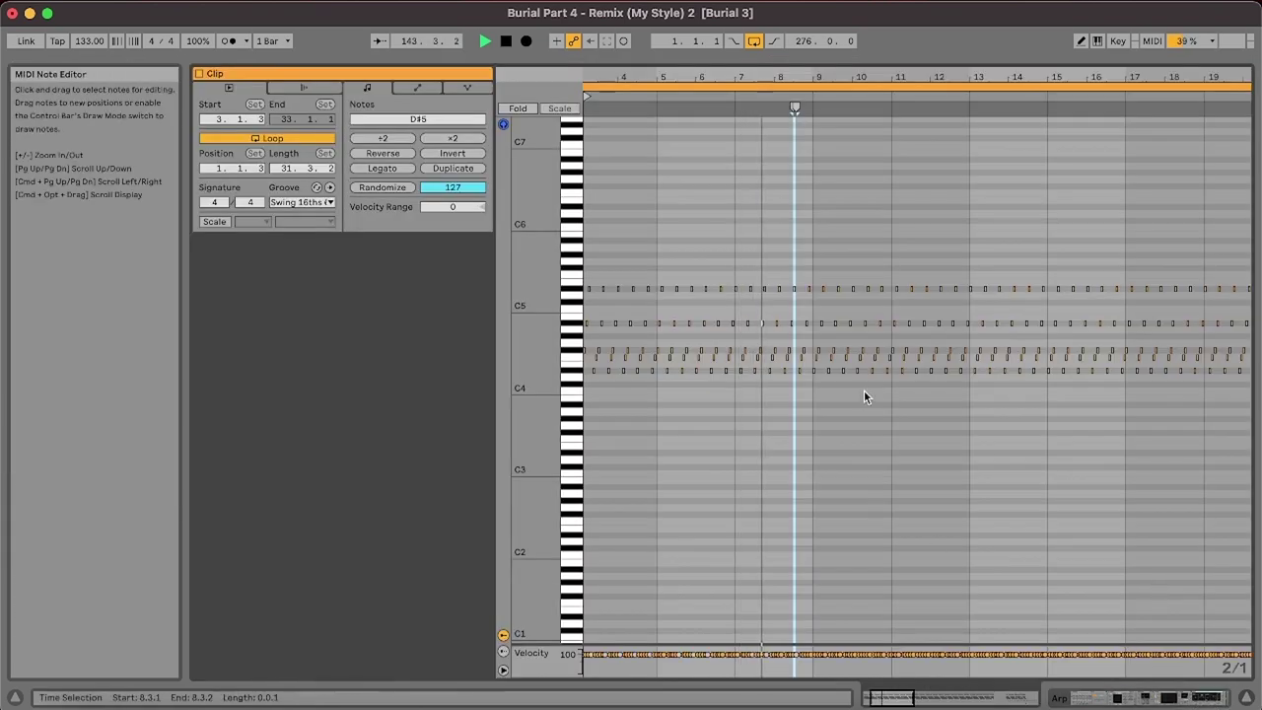
drag(537, 375, 522, 339)
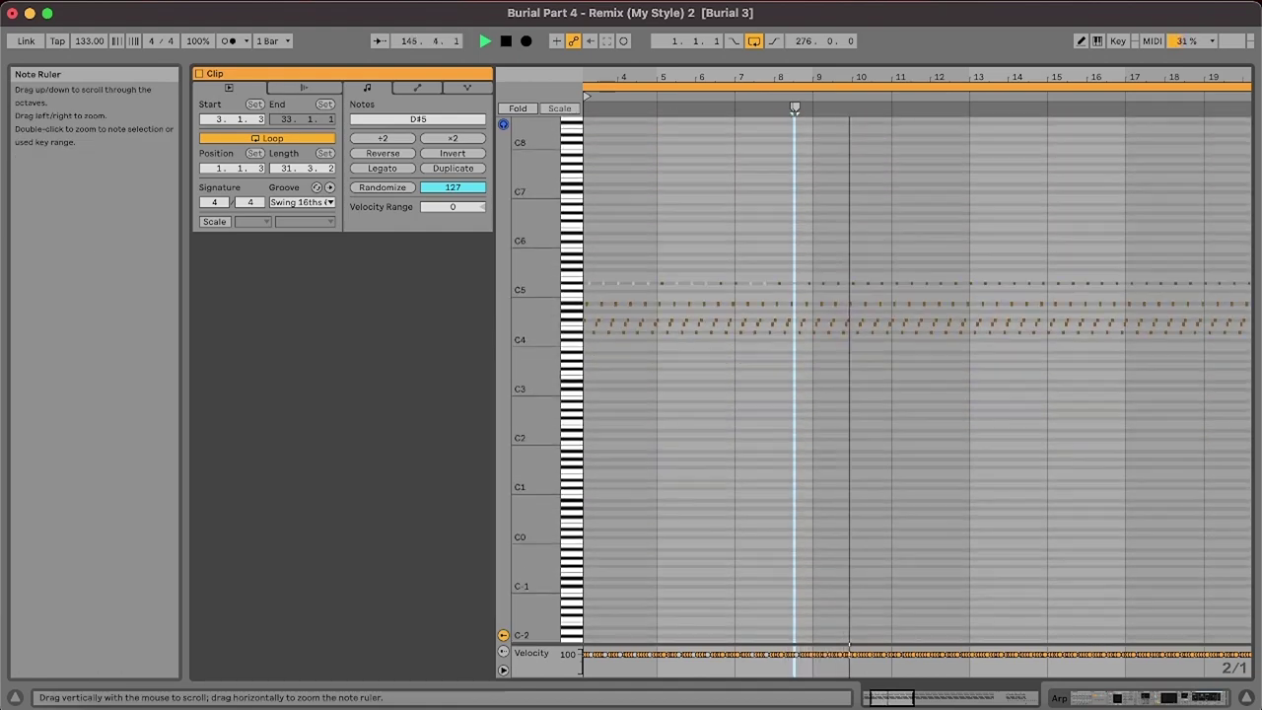
double_click(531, 357)
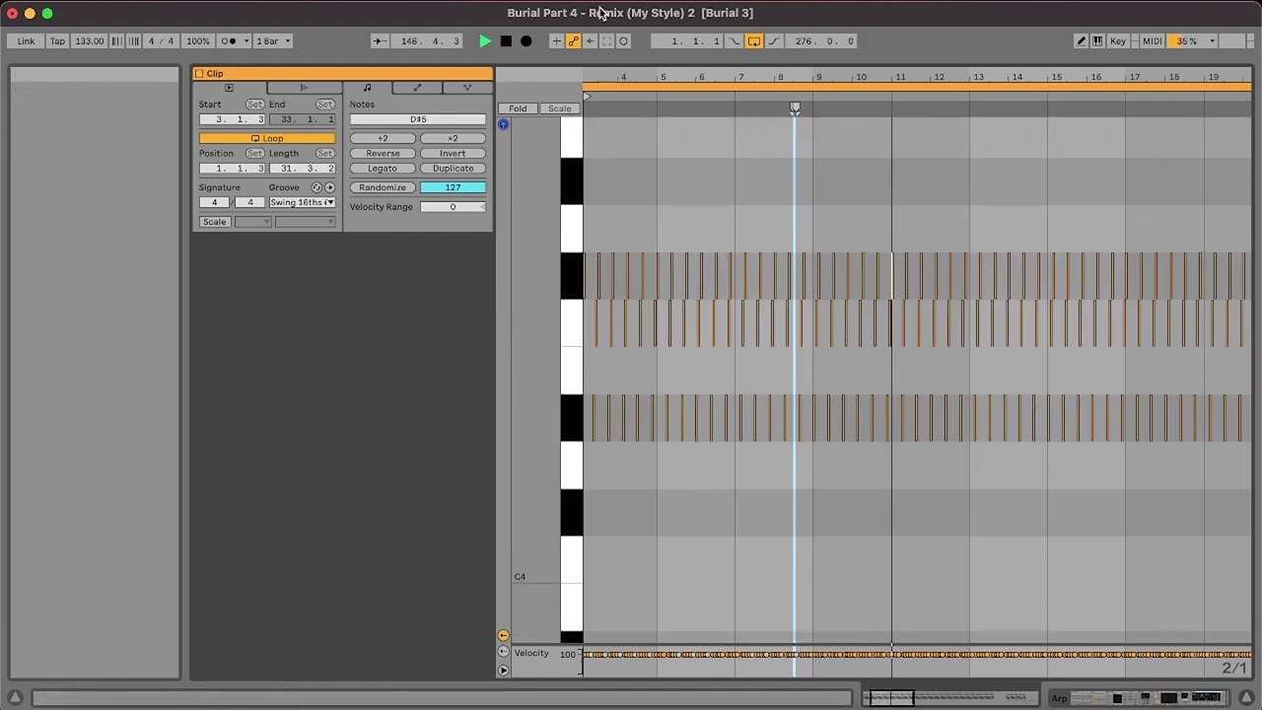
drag(891, 699, 891, 709)
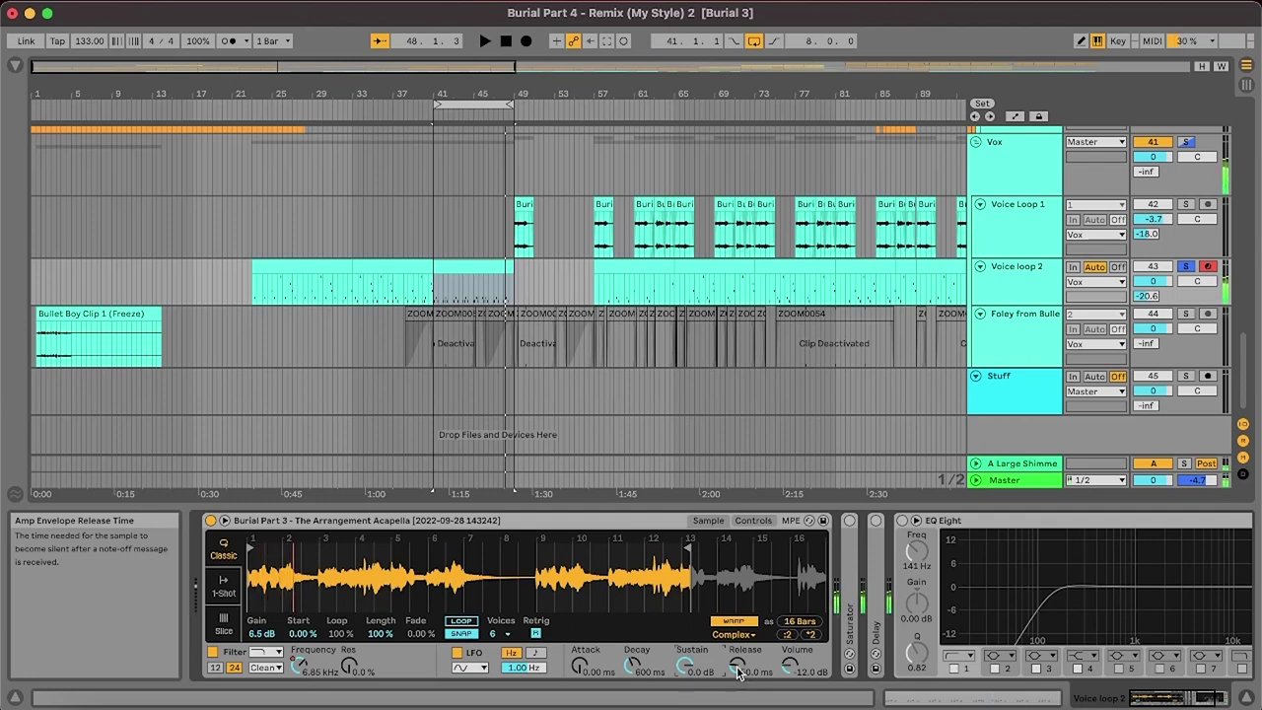
- Switch the Simpler on the Voice loop 2 track to Slice mode
click(224, 626)
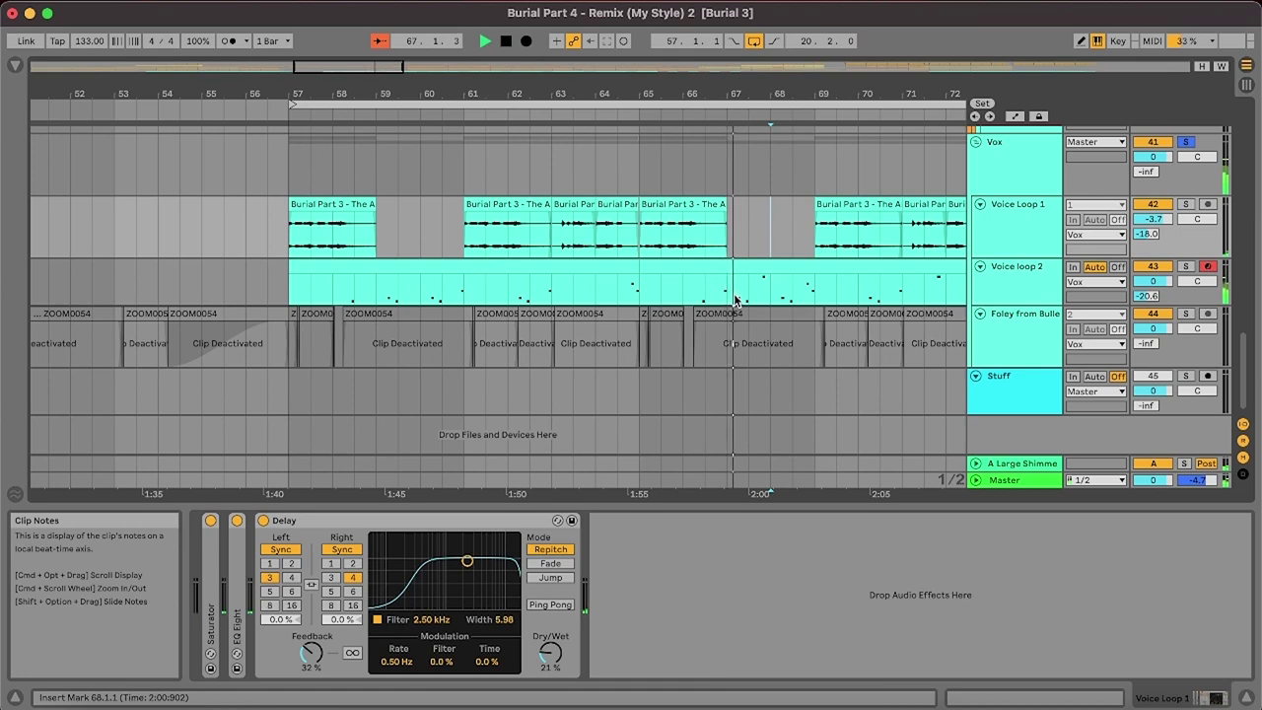
click(231, 42)
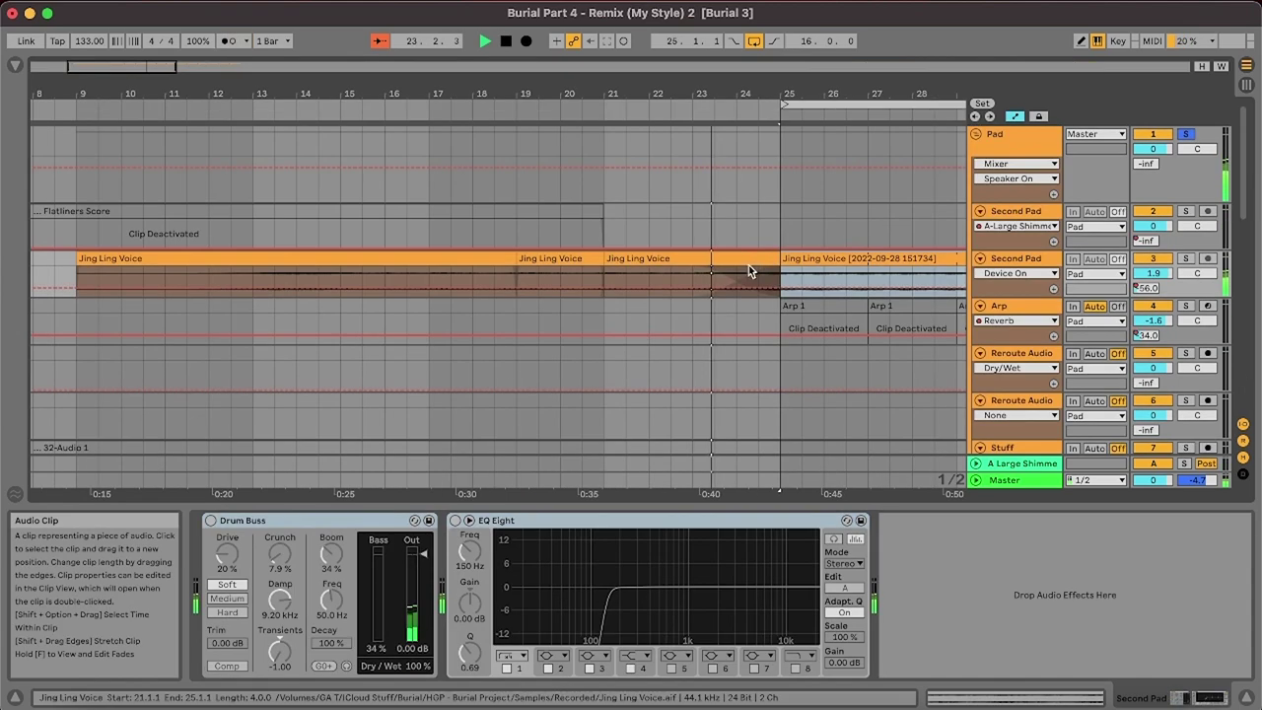
- Quantize the whole Jing Ling Voice clip at bar 25 of the Second Pad track to 1/16 at 100%
drag(769, 279, 780, 279)
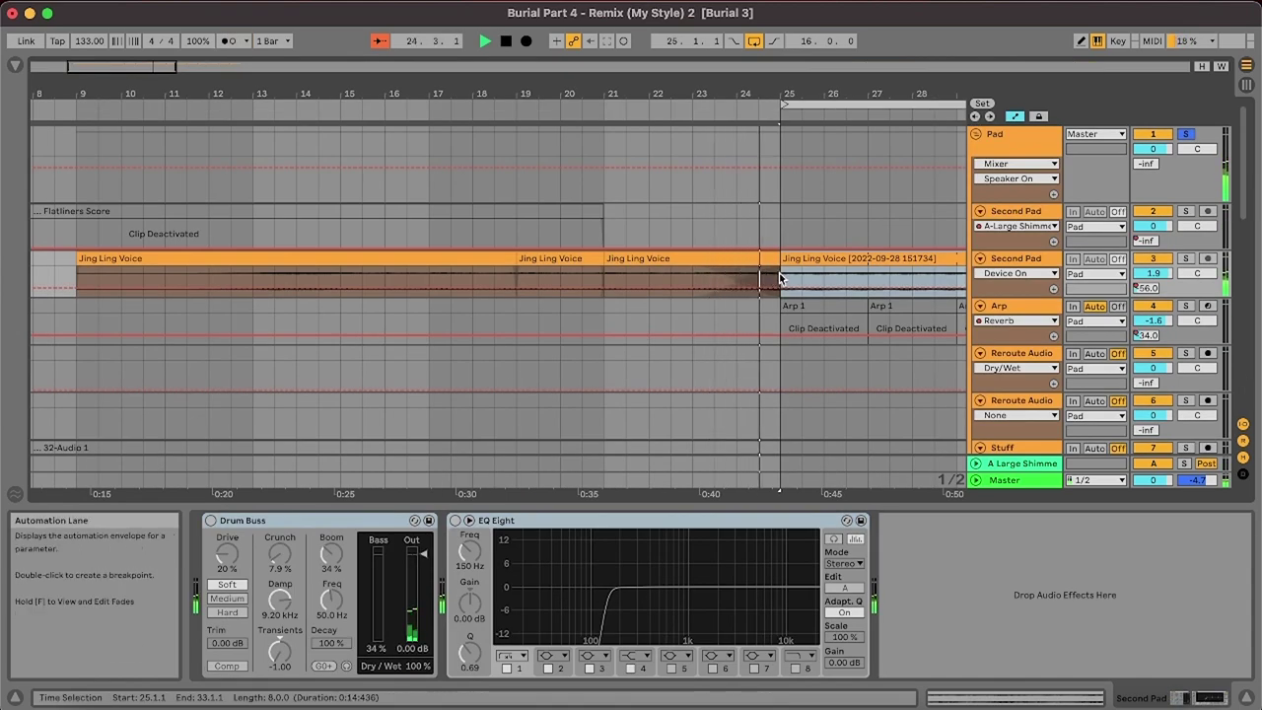
click(995, 696)
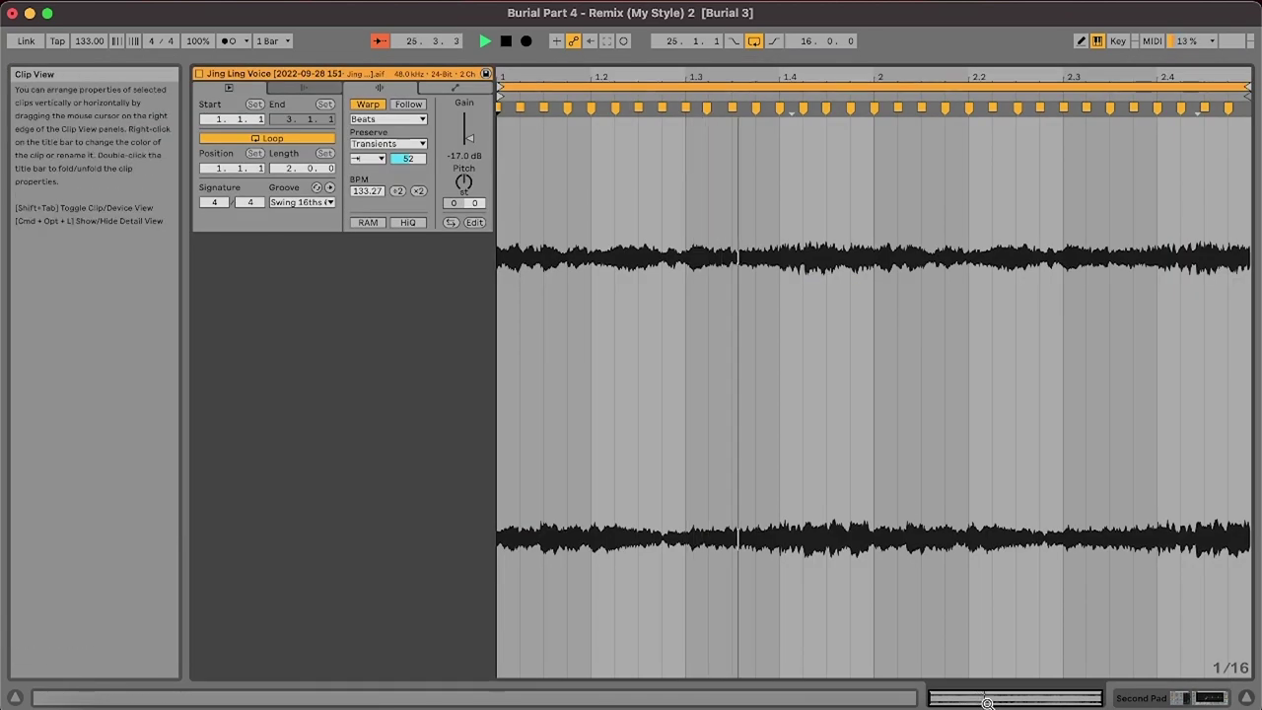
click(629, 143)
key(super+a)
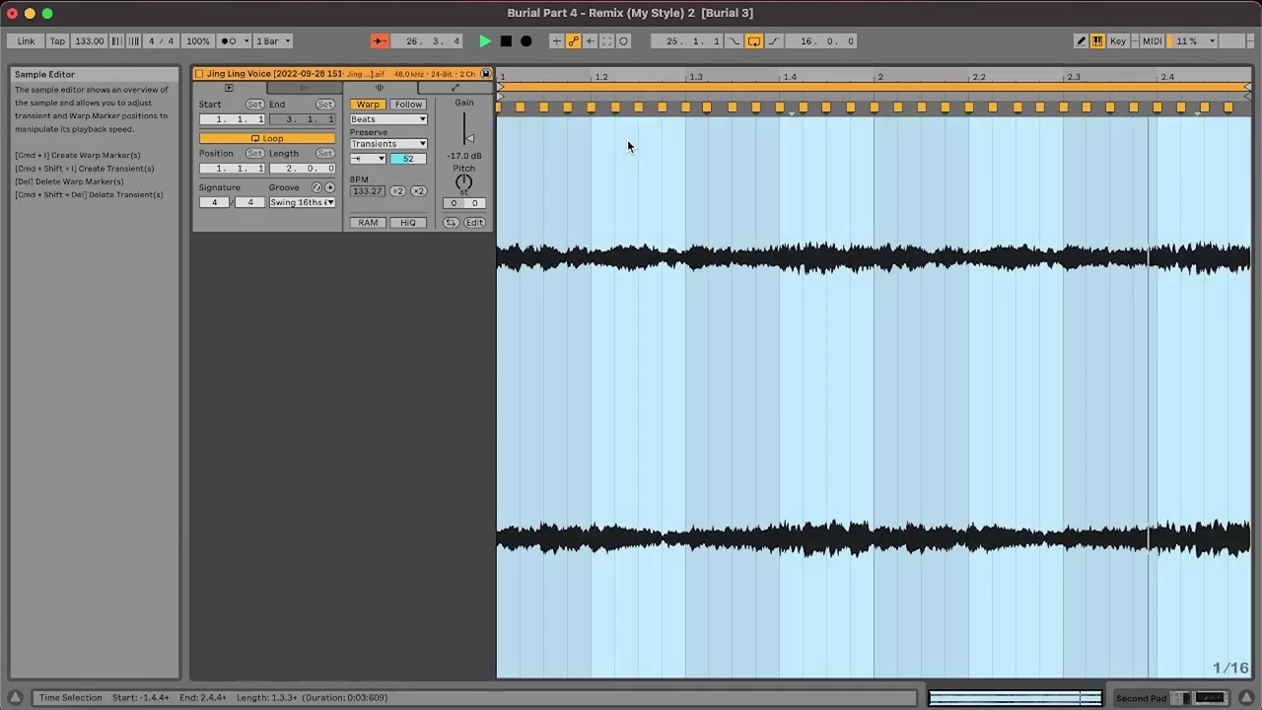
right_click(627, 143)
click(679, 253)
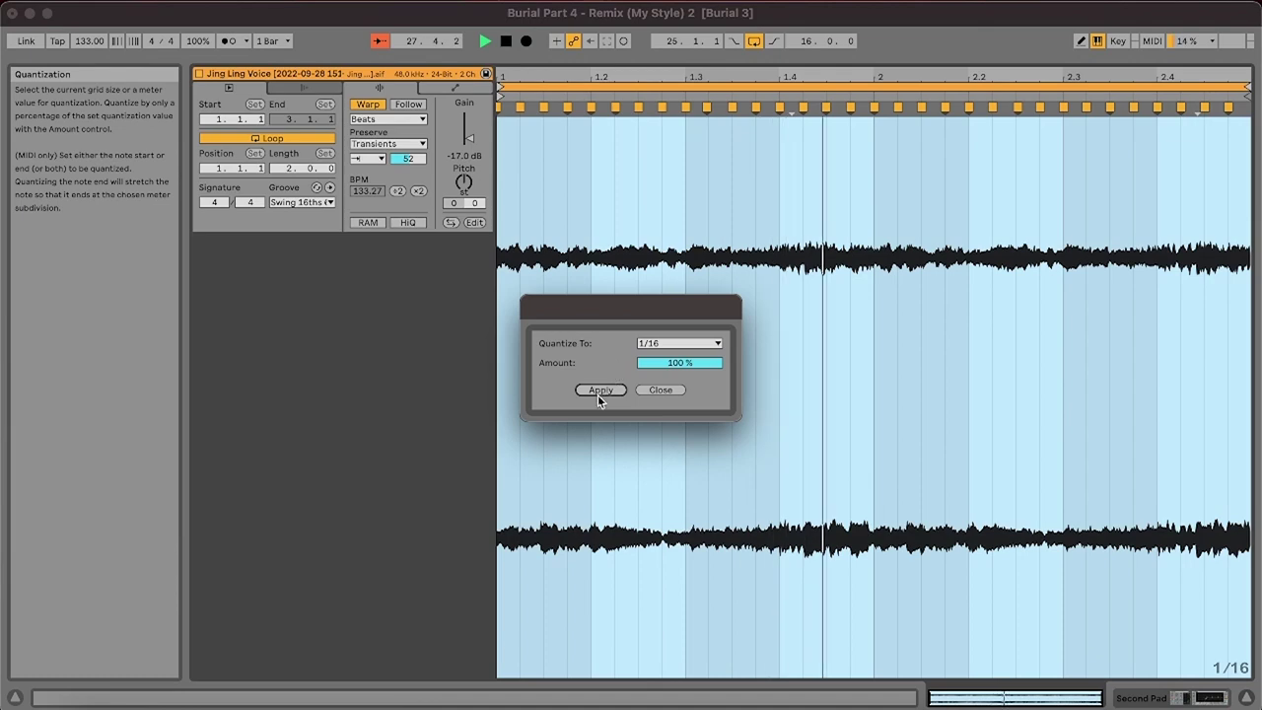
click(600, 390)
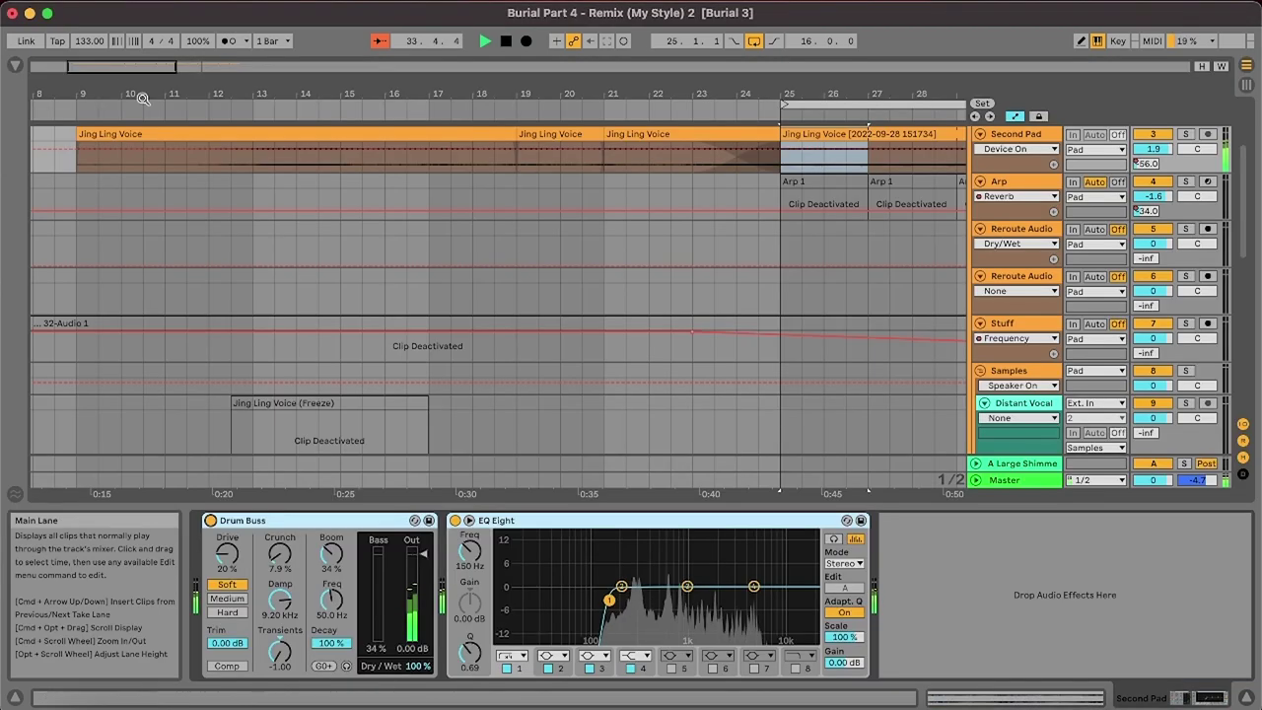
- Zoom in on the opening bars of the frozen remix set and play it from the start, showing the Pad tracks
drag(139, 67, 191, 65)
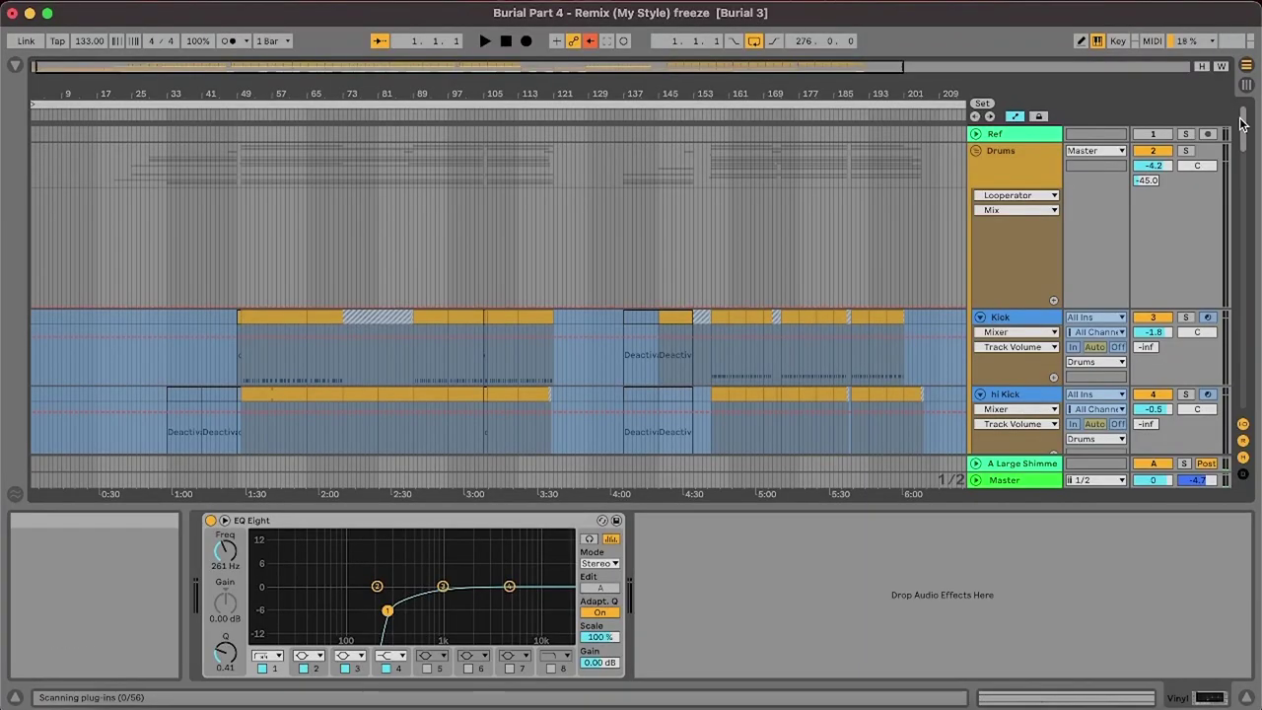
scroll(1241, 122, down, 5)
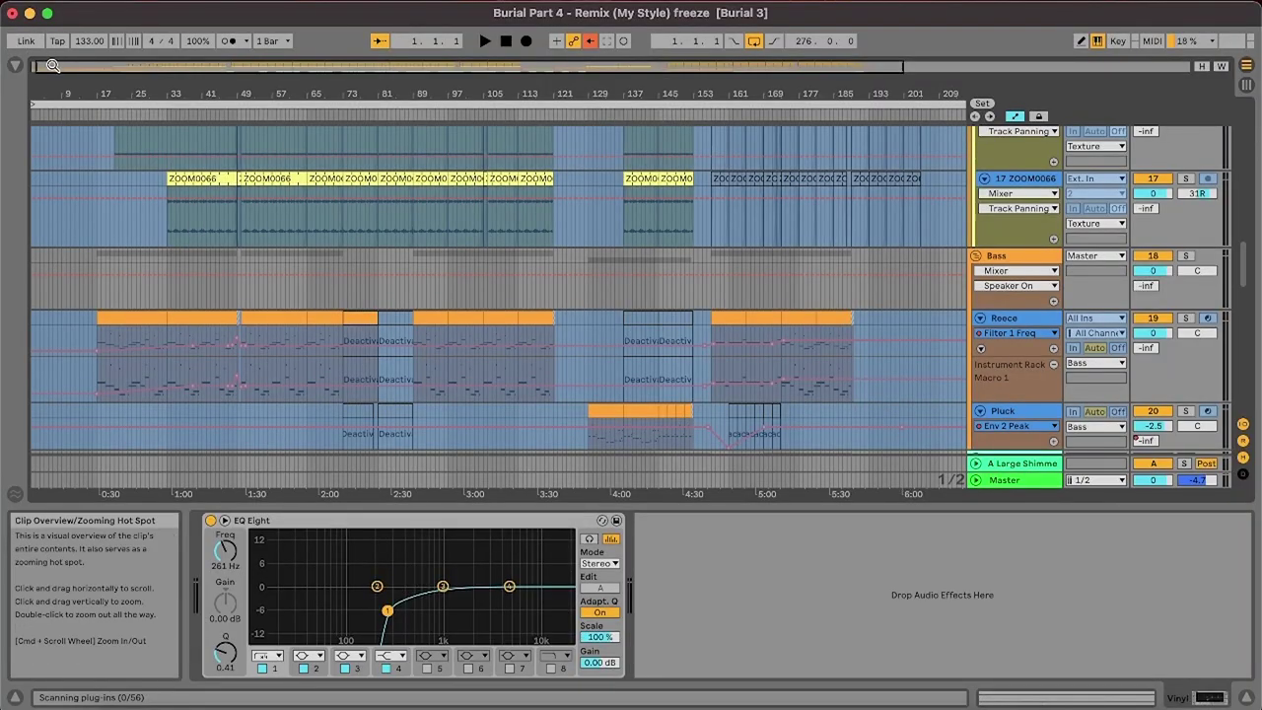
drag(49, 66, 71, 52)
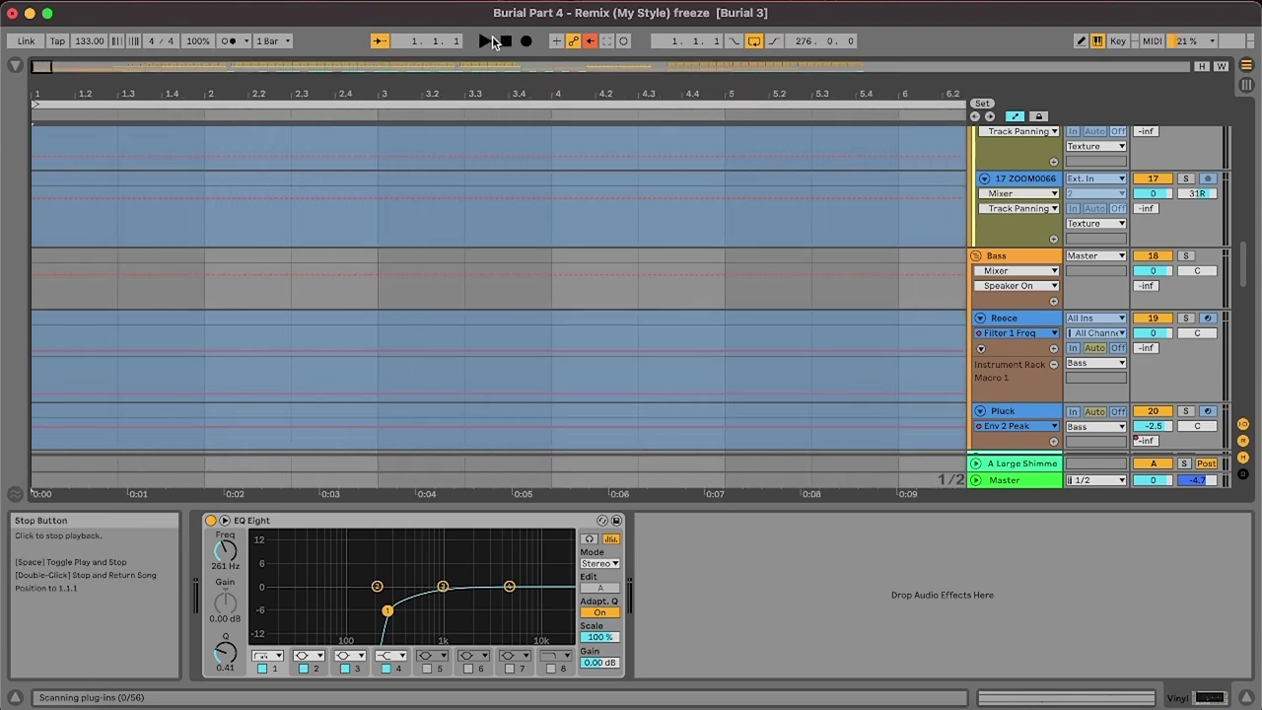
drag(1248, 263, 1248, 326)
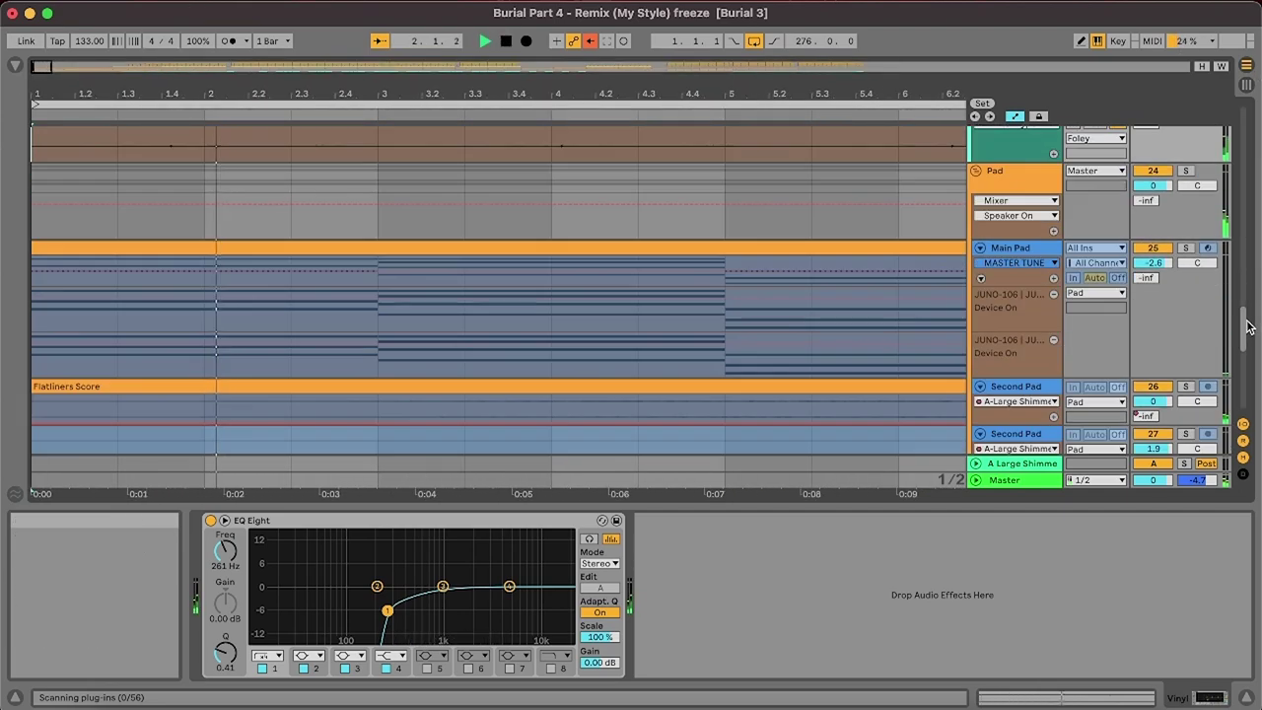
- Hide the device view and follow the pad, Samples and Vox tracks during playback with a wider span of bars
click(1248, 697)
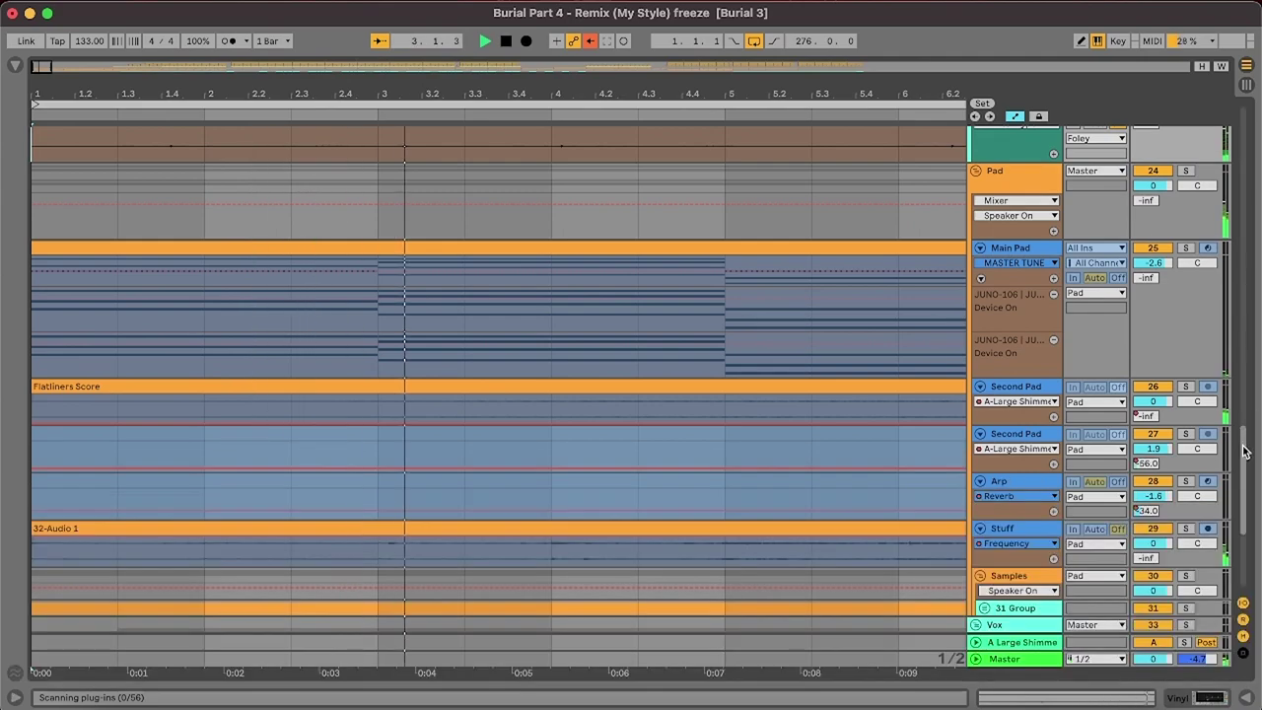
drag(1245, 451, 1246, 484)
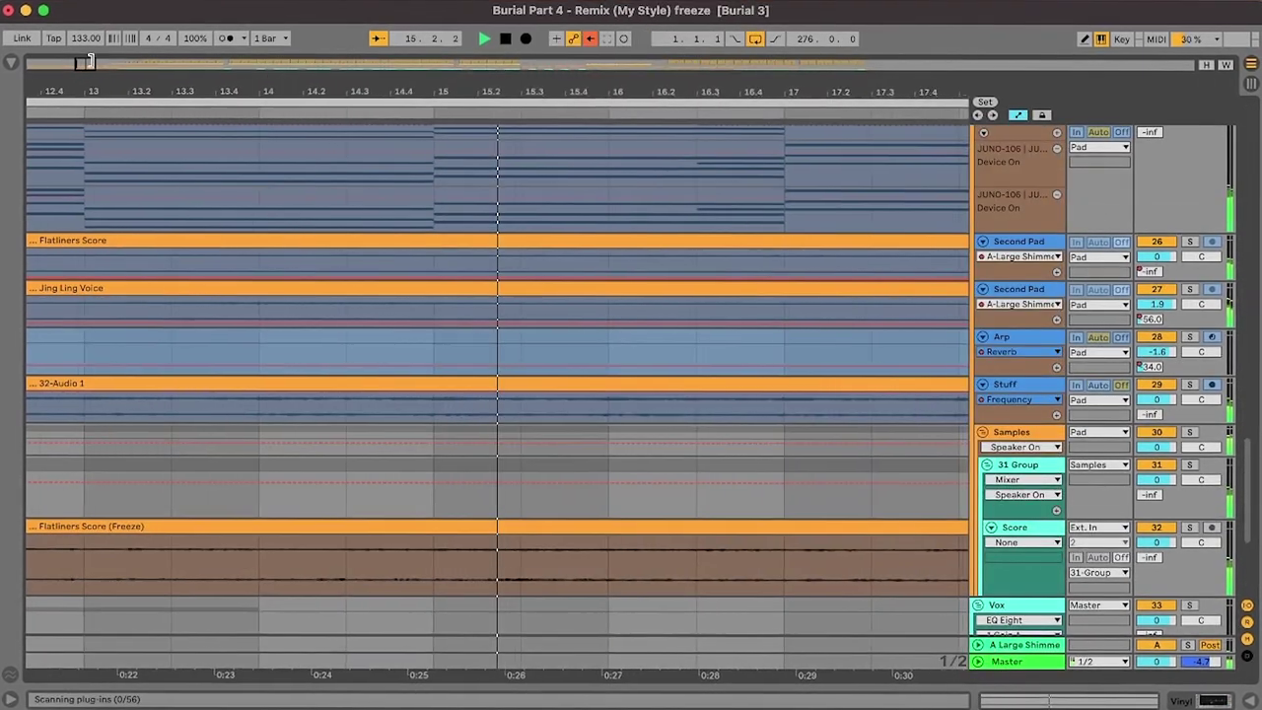
drag(348, 91, 348, 39)
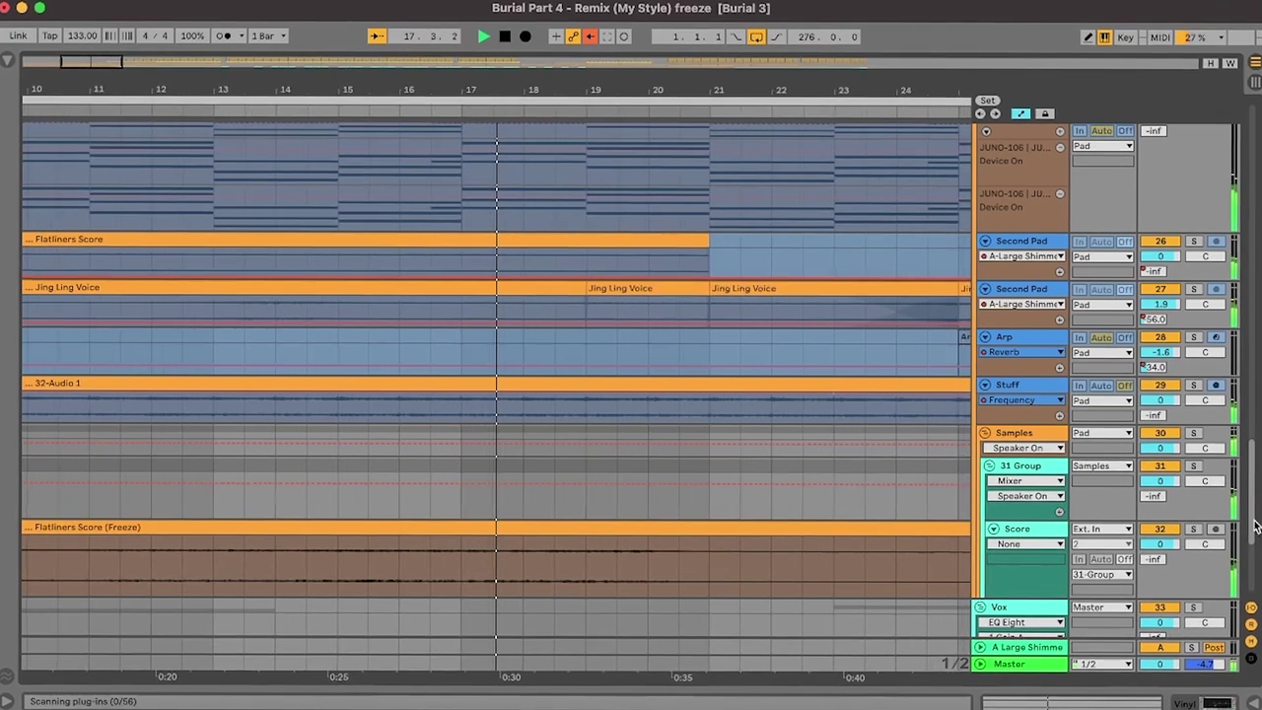
drag(1255, 522, 1256, 533)
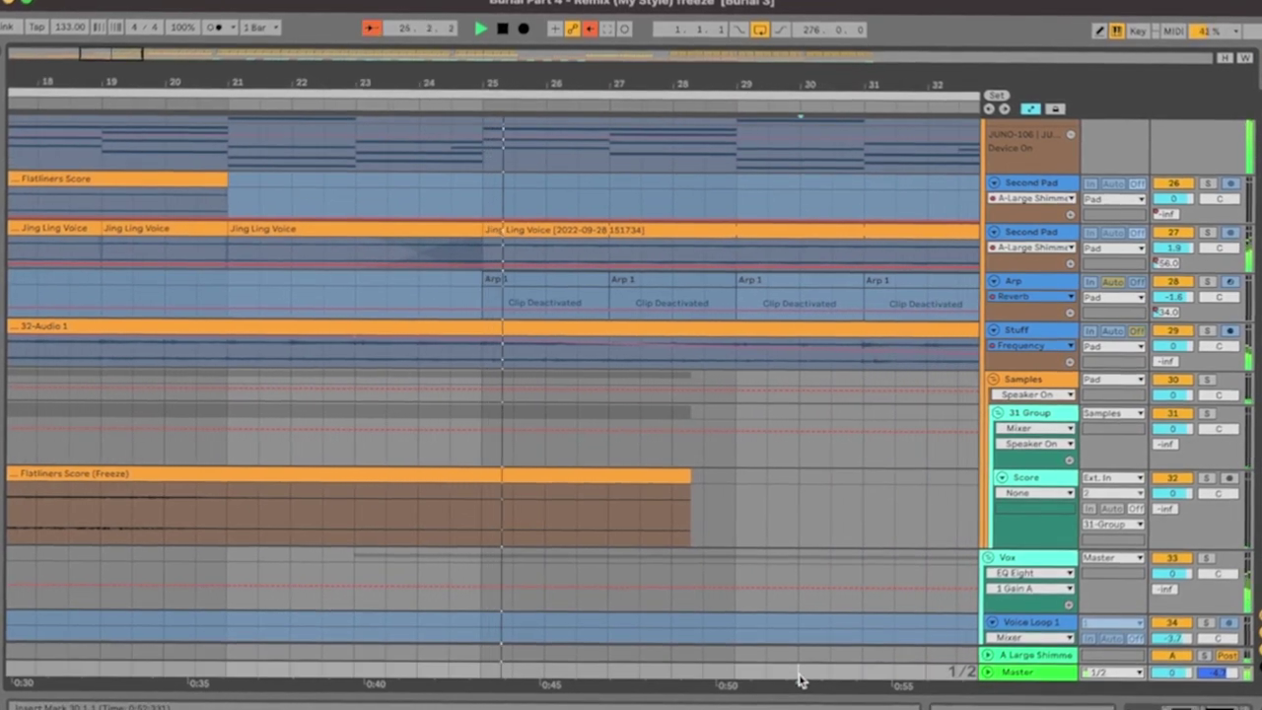
- Show the device chain with OTT, EQ Eight and Limiter and resume following playback through the arrangement
click(1203, 706)
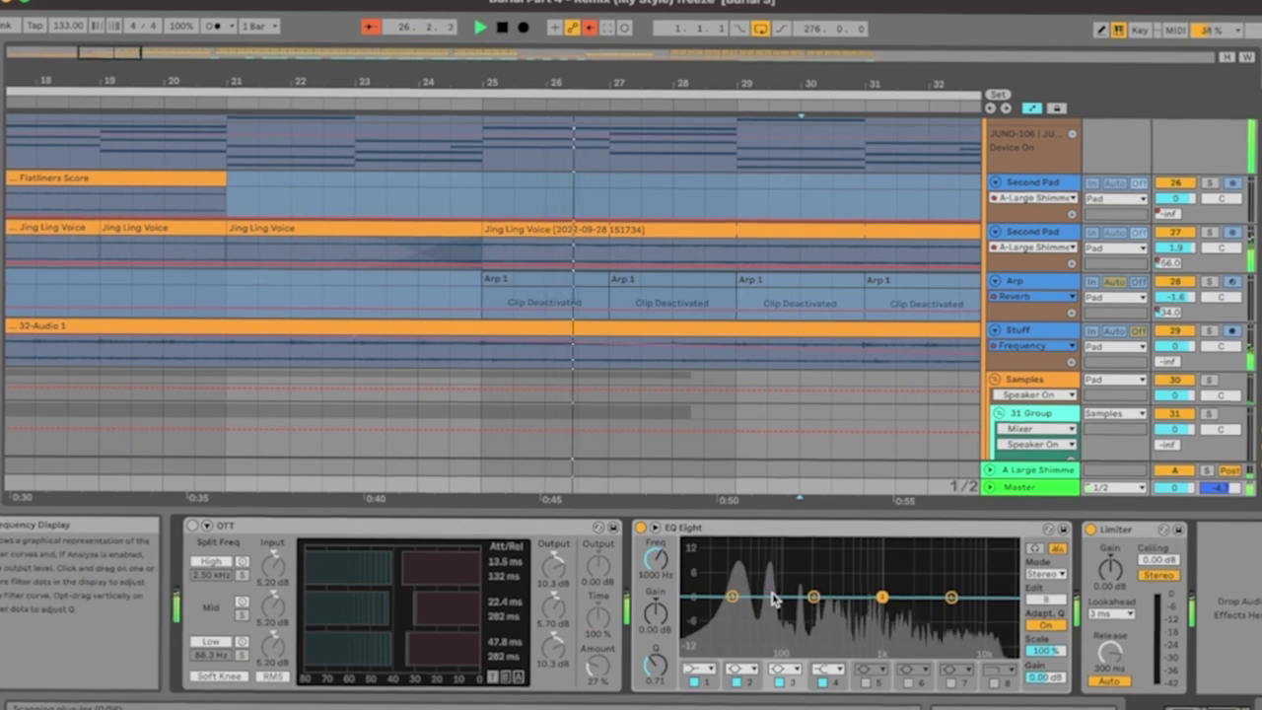
click(365, 26)
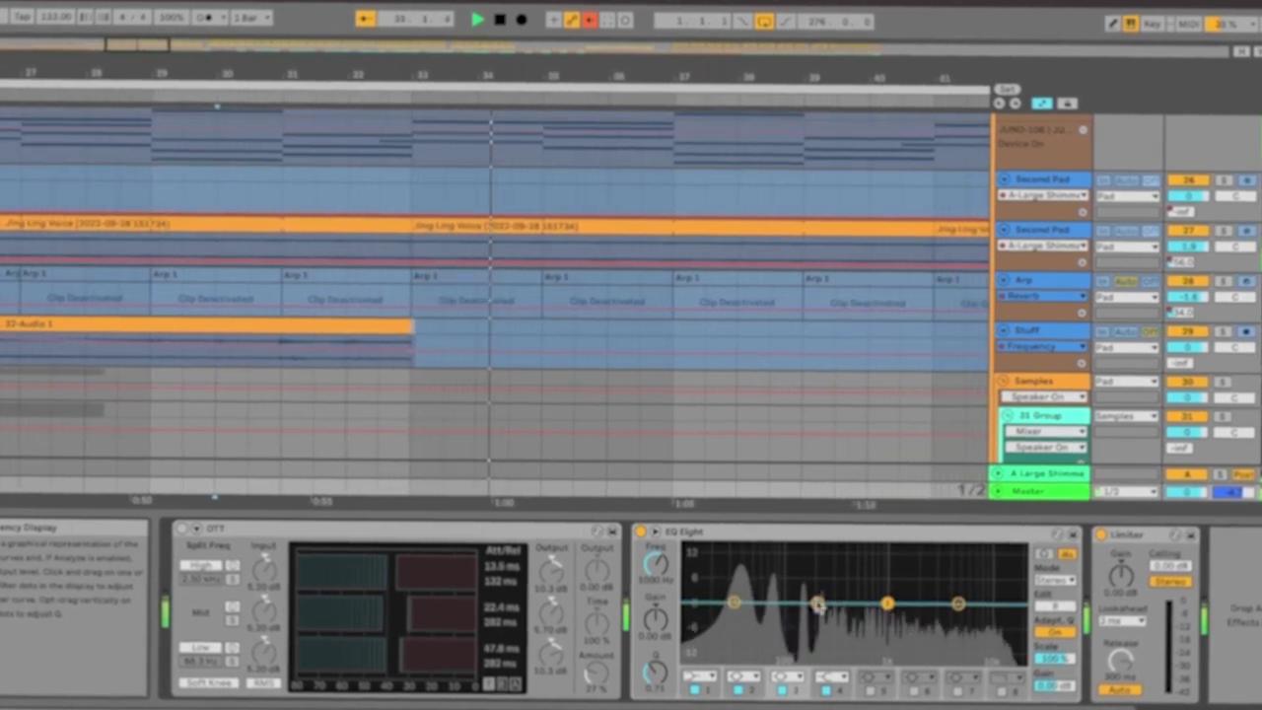
double_click(833, 568)
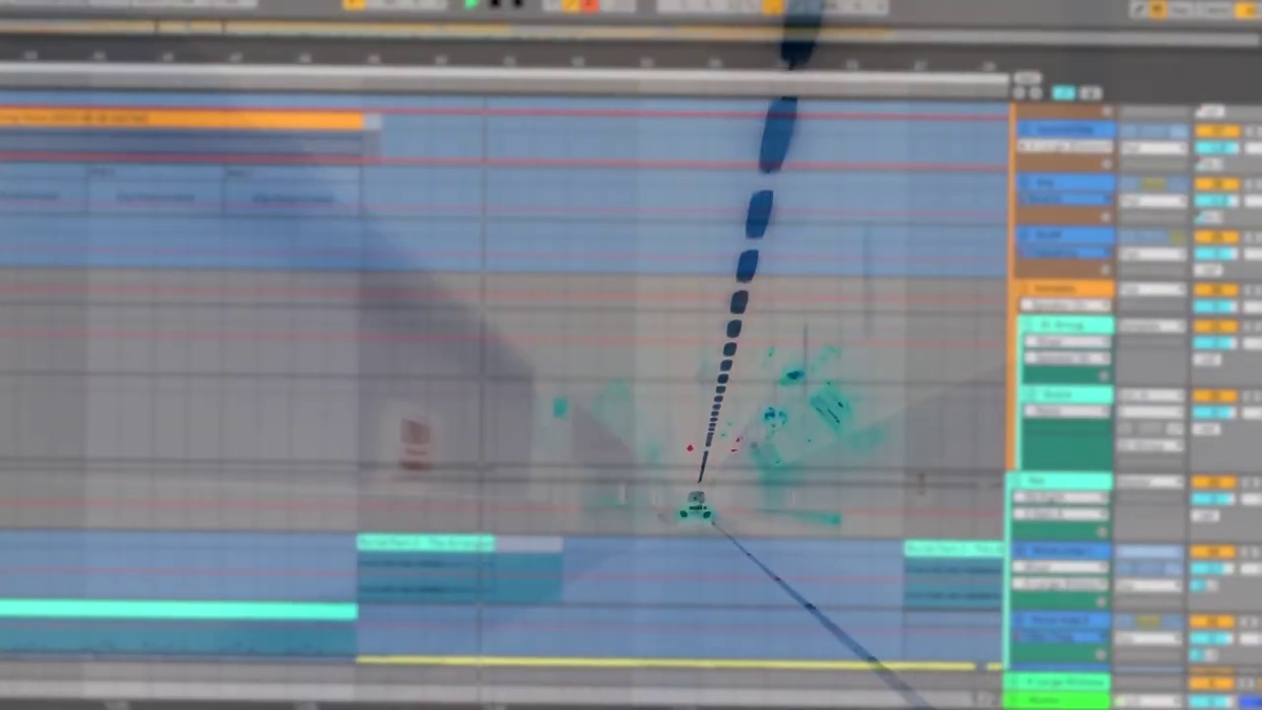
scroll(529, 570, up, 2)
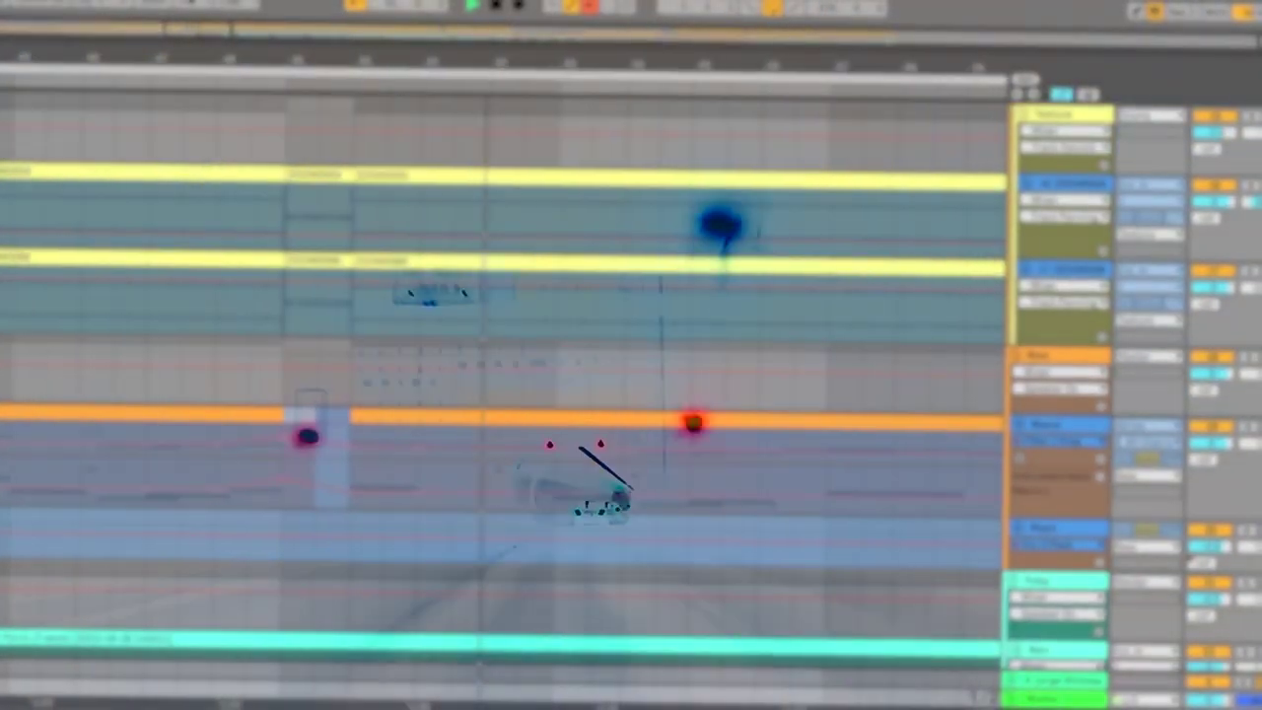